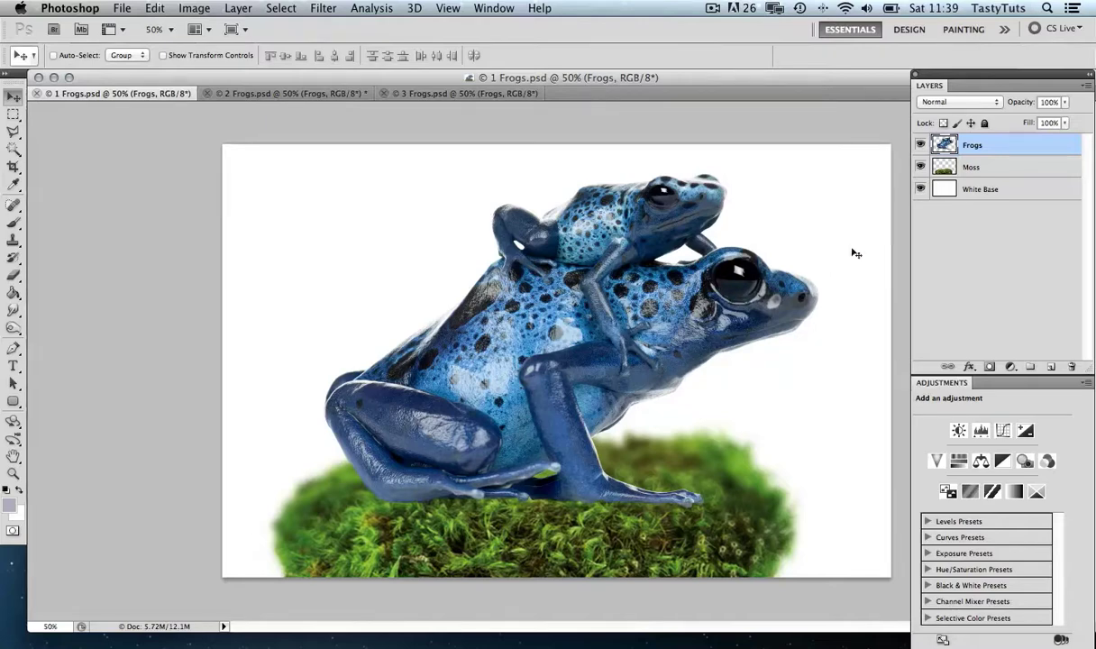
- Turn the Frogs, Moss and White Base layers off and on to see what each contains in 1 Frogs.psd
click(919, 144)
click(919, 144)
click(919, 167)
click(919, 167)
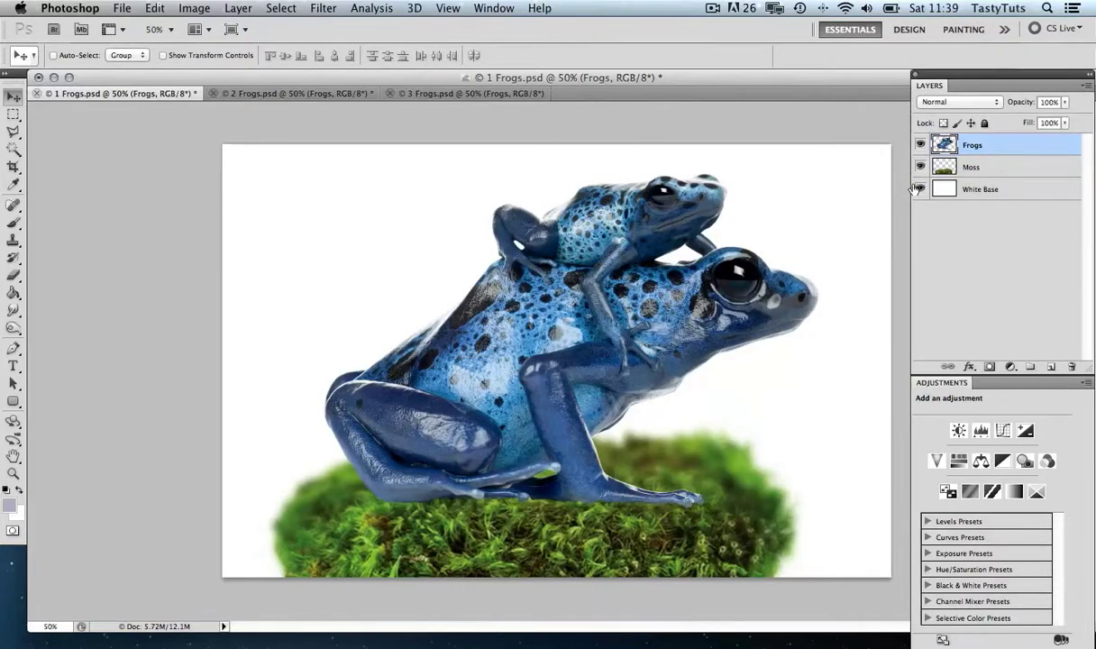
click(920, 189)
click(920, 188)
click(920, 145)
click(920, 144)
- Apply Hue/Saturation directly to the Frogs layer with hue -89 and saturation +25
click(190, 9)
mouse_move(216, 55)
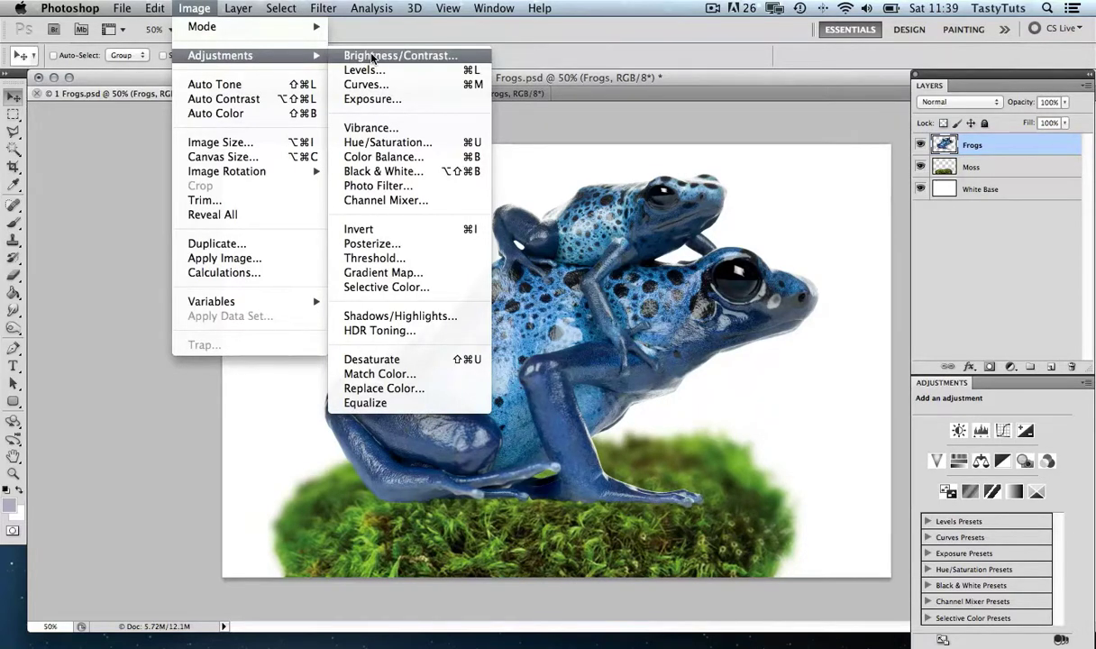
click(377, 141)
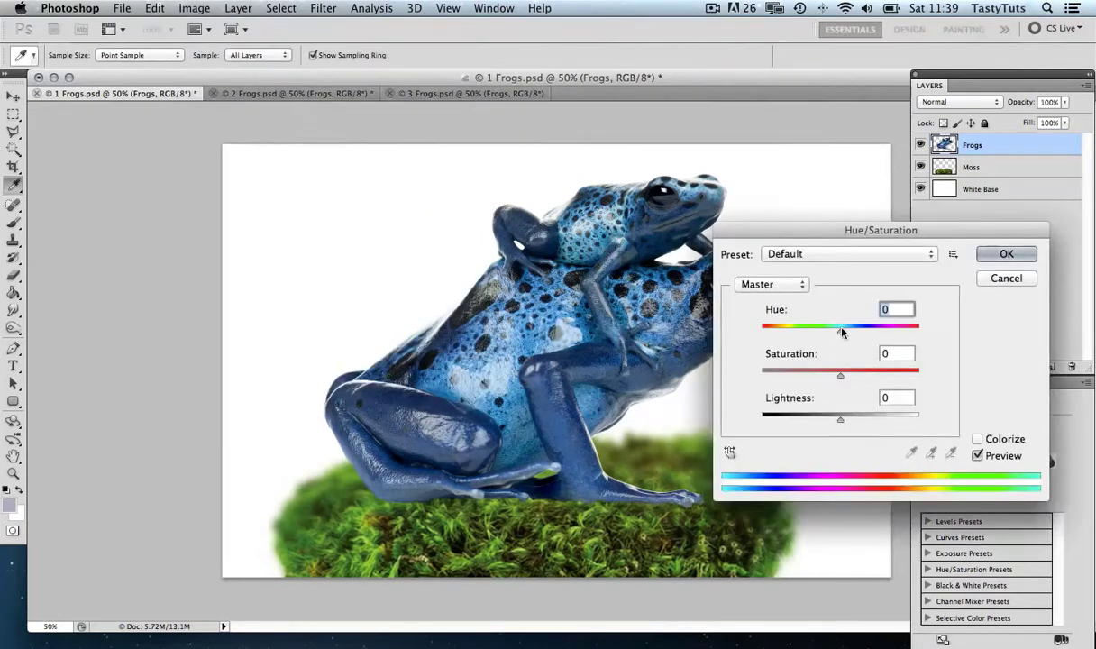
drag(840, 331, 790, 331)
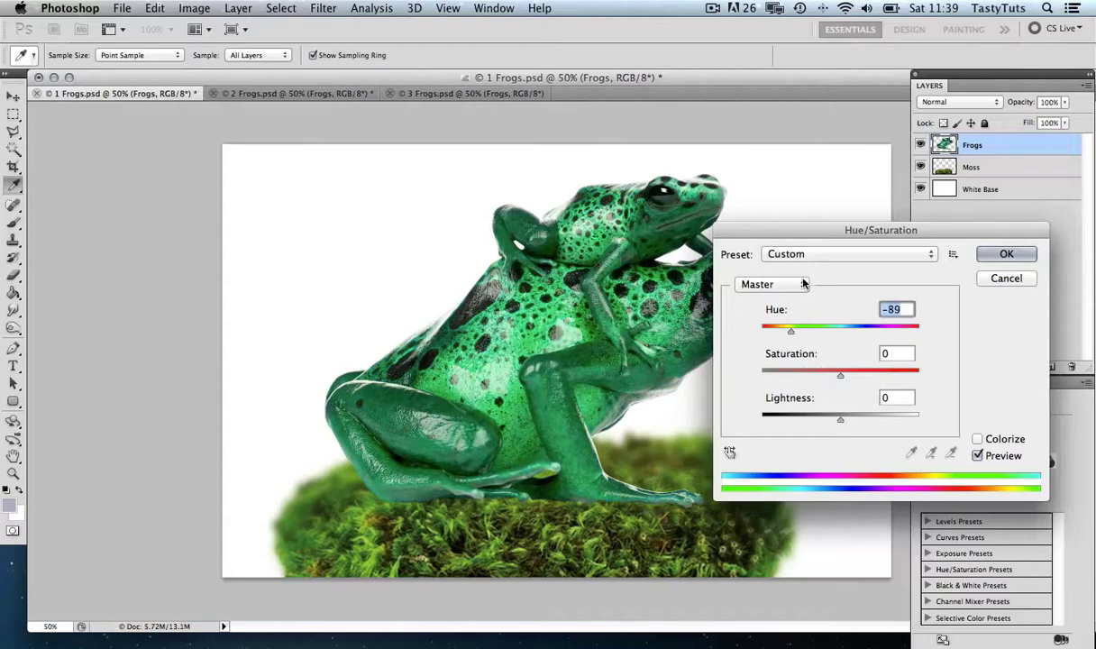
drag(839, 373, 862, 377)
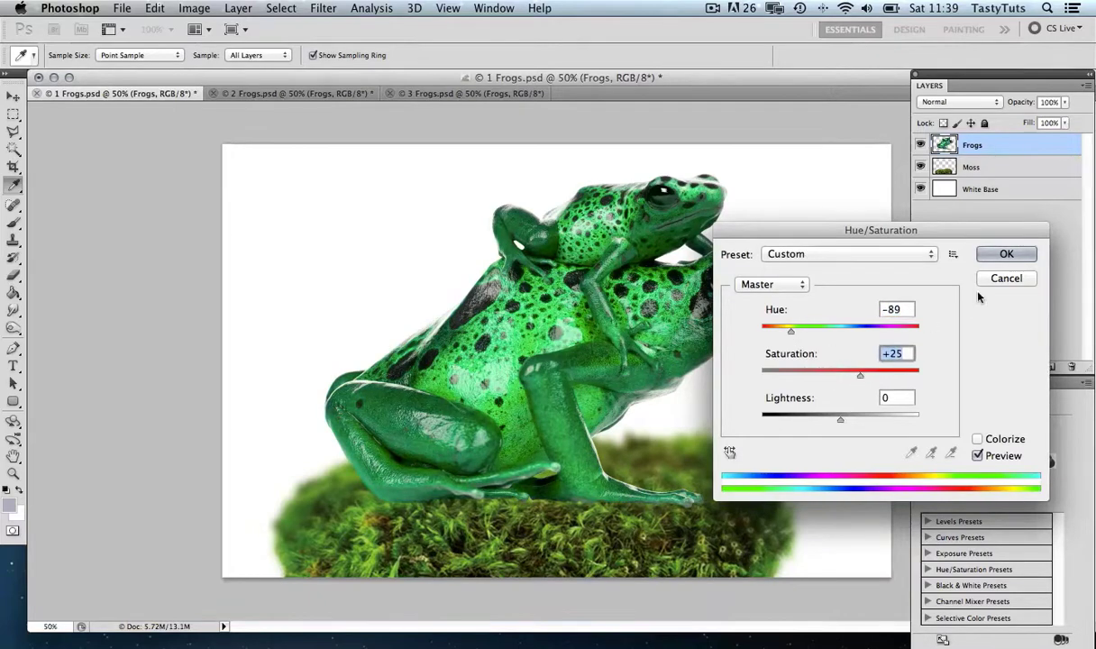
click(1006, 254)
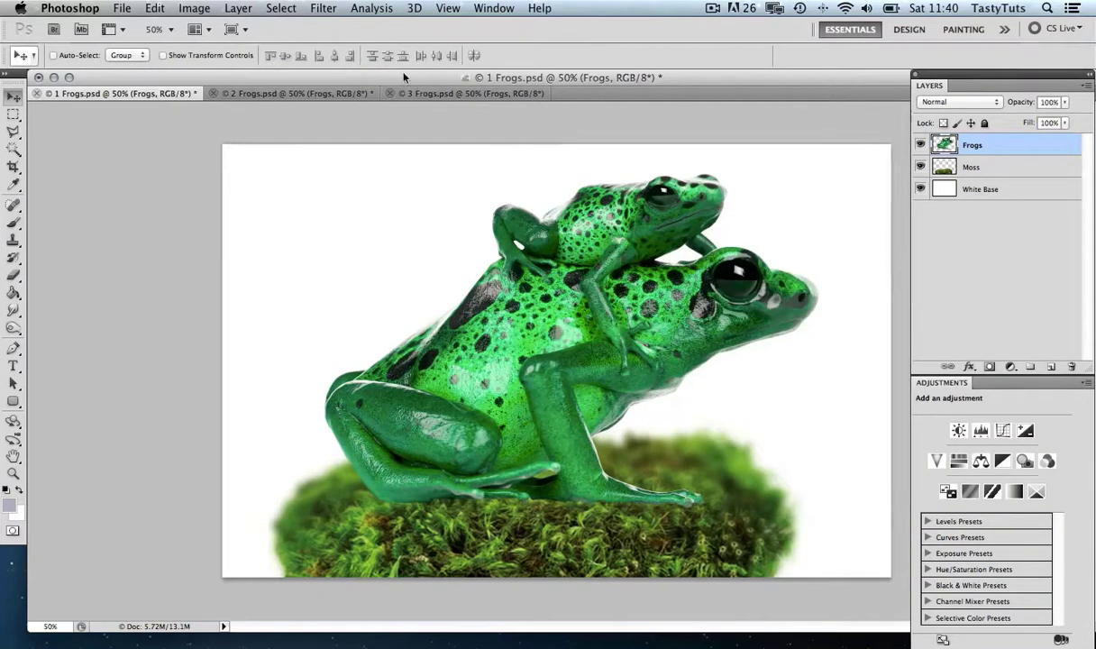
- Boost the contrast of the Frogs layer with Levels by deepening the shadows and brightening the midtones and highlights
click(196, 10)
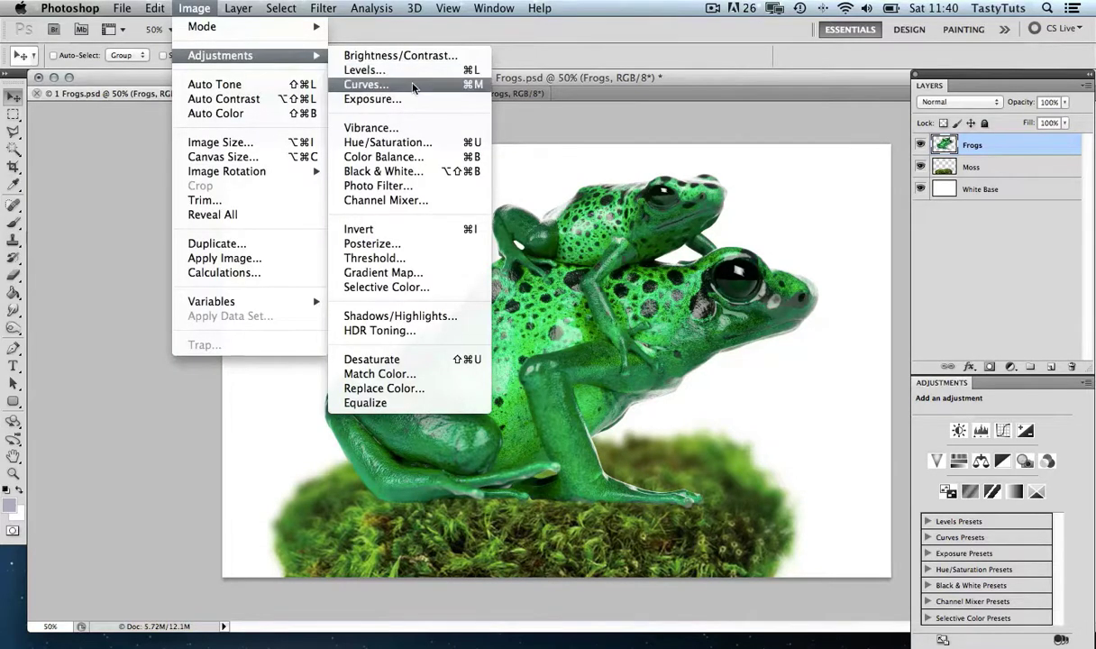
click(410, 69)
drag(760, 438, 803, 438)
drag(879, 438, 854, 438)
drag(949, 441, 931, 439)
click(1000, 291)
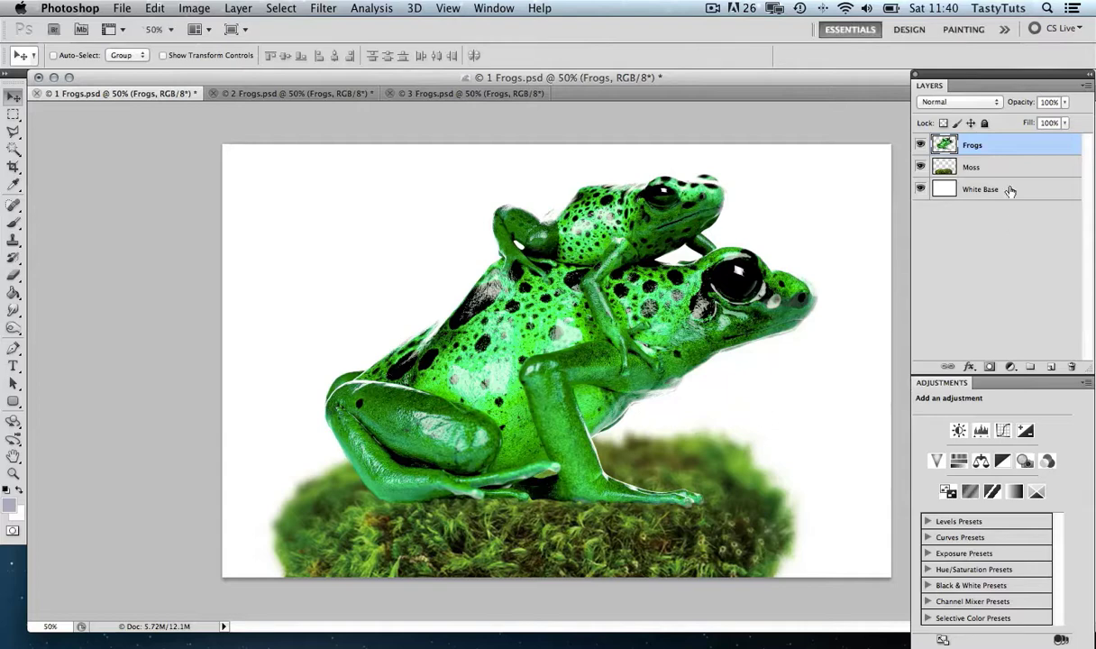
- Apply a high-contrast Curves adjustment to the Moss layer, with shadow point 102 to 34, a midpoint, and highlight point 189 to 214
click(941, 161)
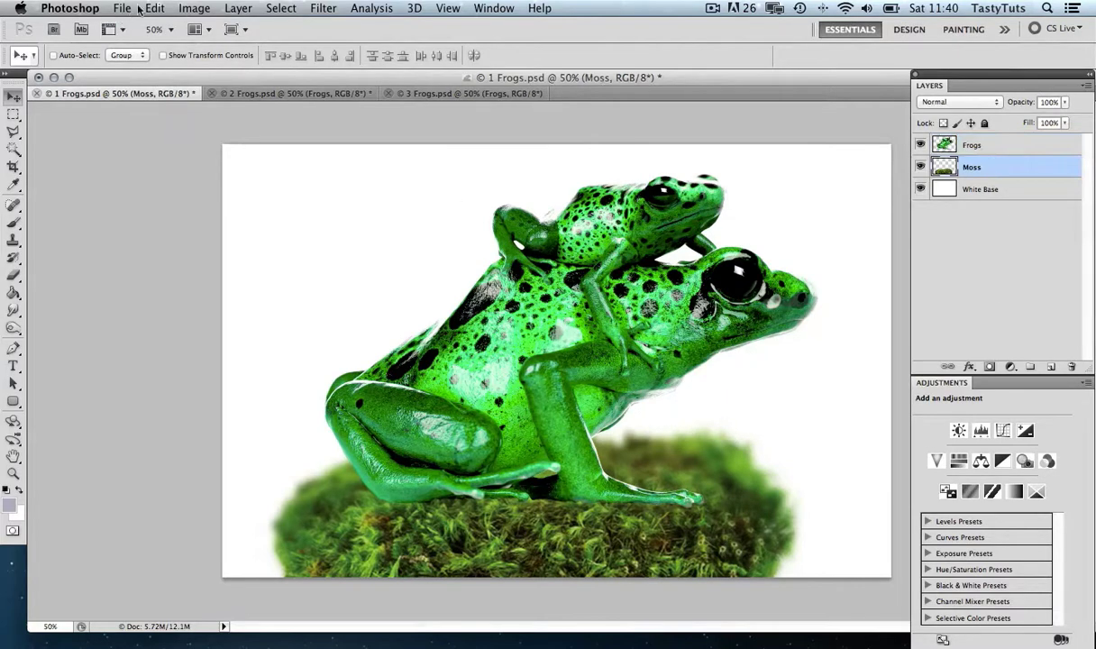
click(193, 9)
mouse_move(239, 57)
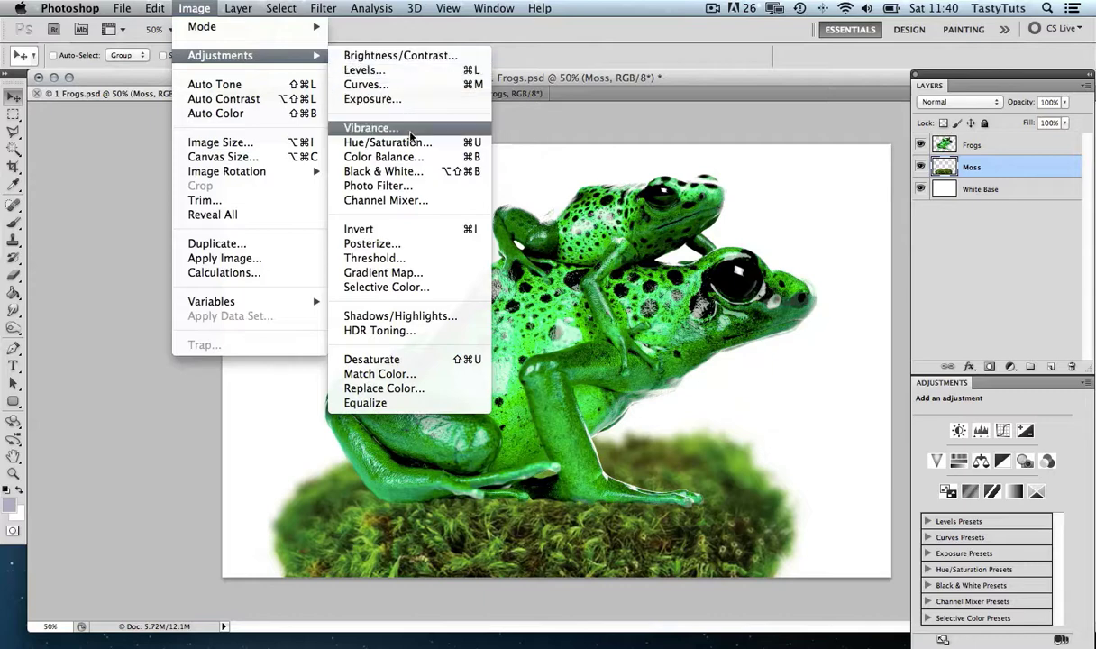
click(397, 84)
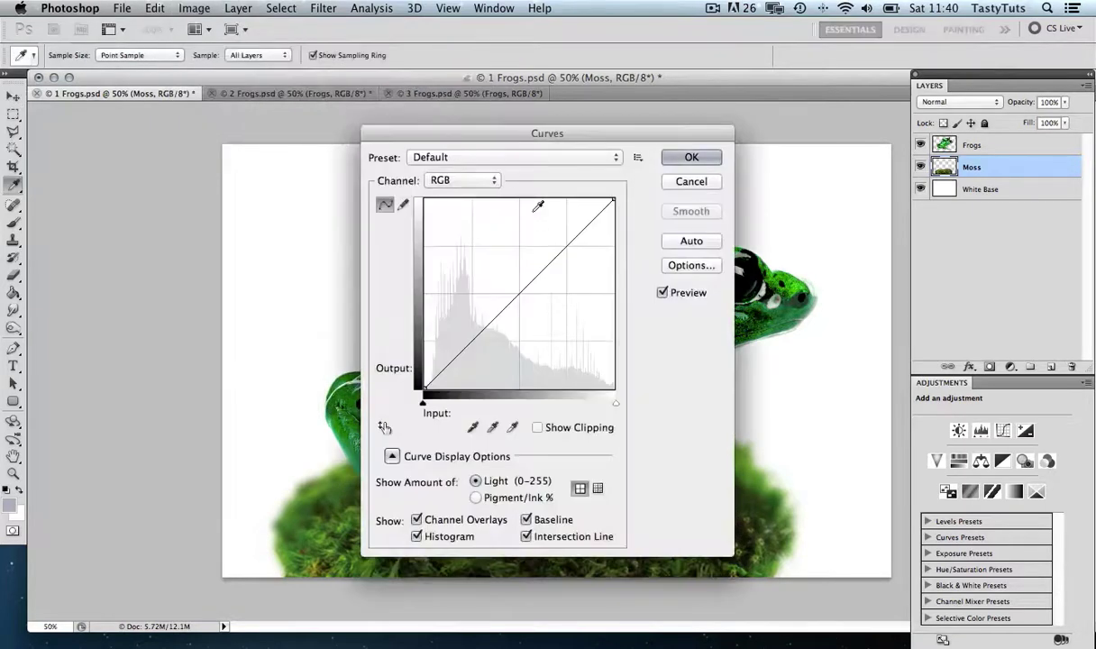
drag(554, 150, 770, 137)
click(765, 257)
drag(764, 257, 736, 282)
drag(688, 329, 687, 277)
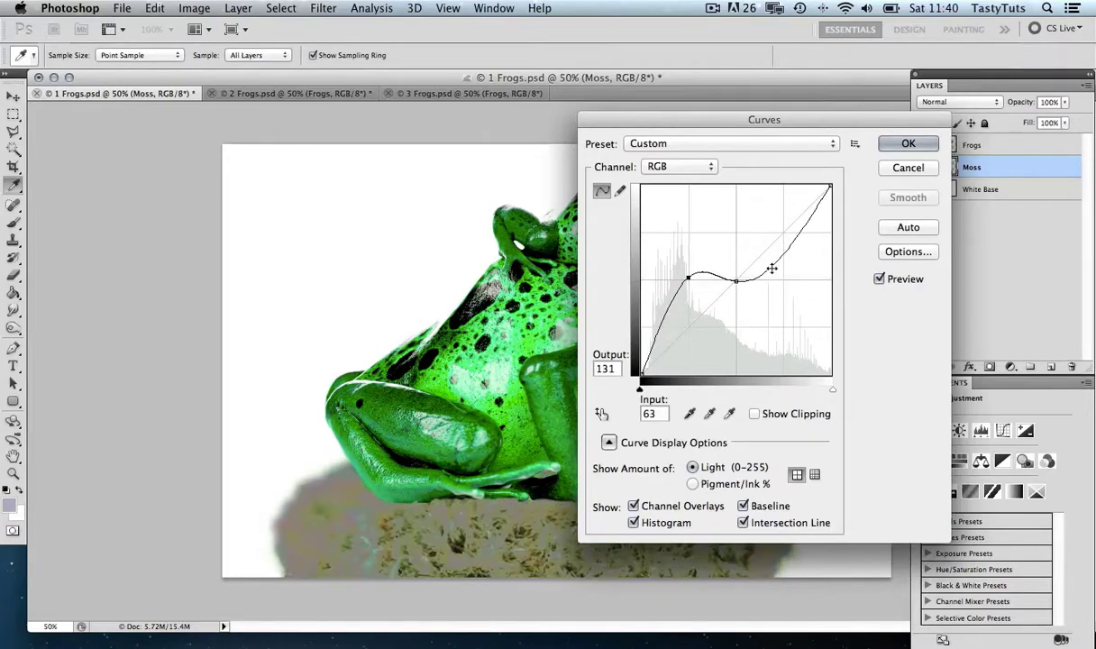
drag(781, 242, 782, 214)
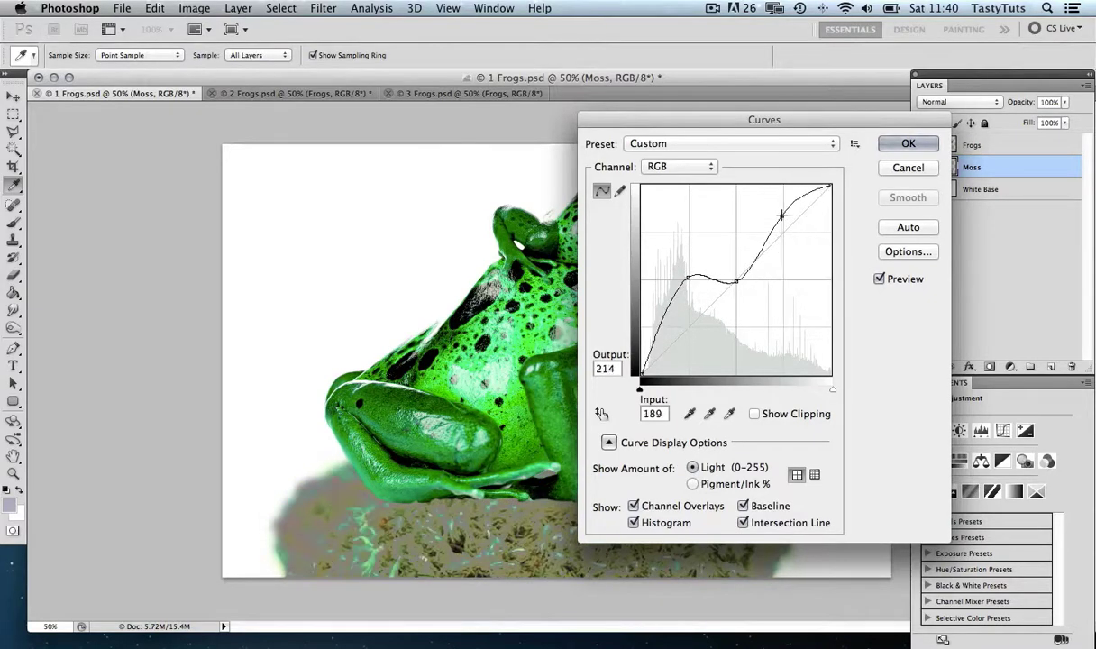
drag(687, 277, 717, 349)
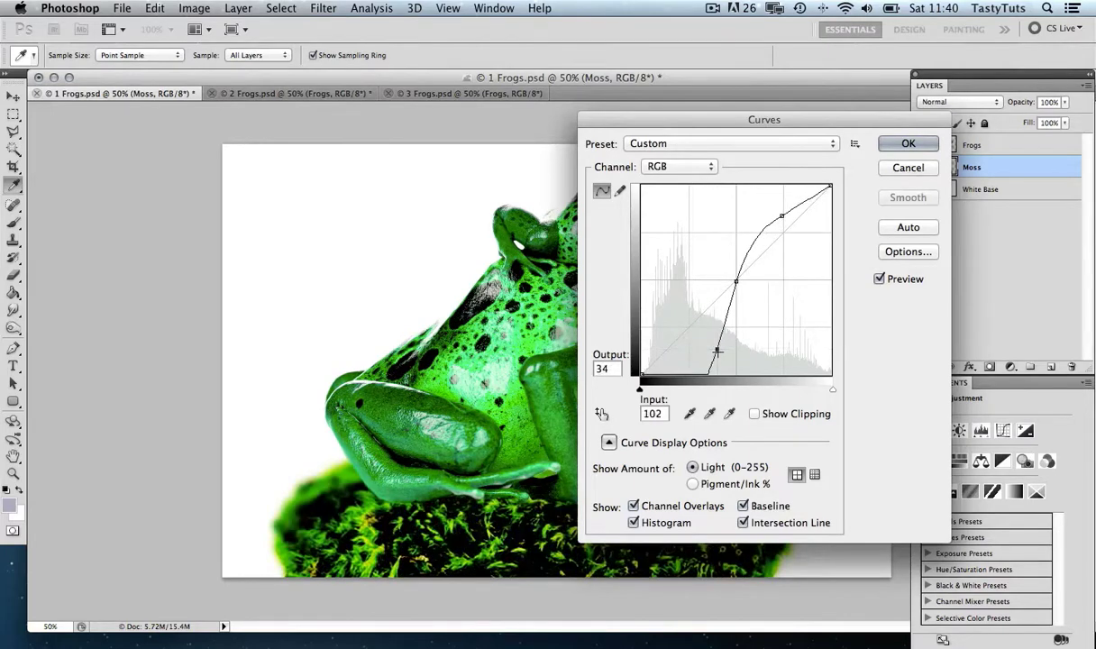
click(908, 143)
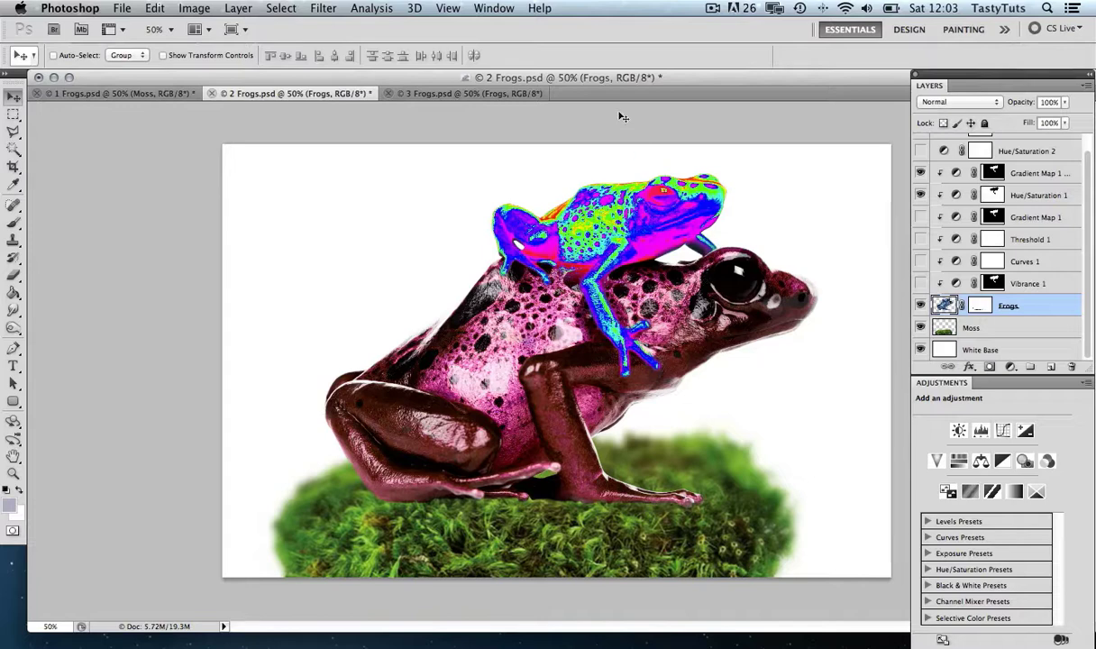
- Examine the settings of each clipped adjustment layer in 2 Frogs.psd, from Vibrance 1 up to the uppermost Gradient Map
click(487, 7)
scroll(1089, 281, up, 2)
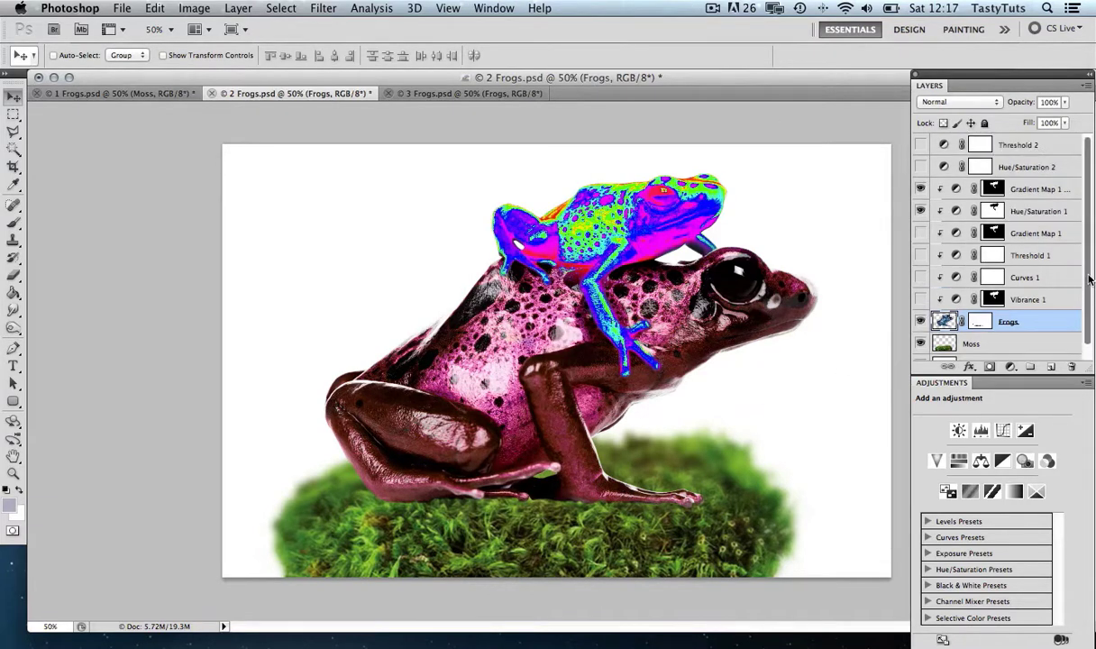
click(1042, 300)
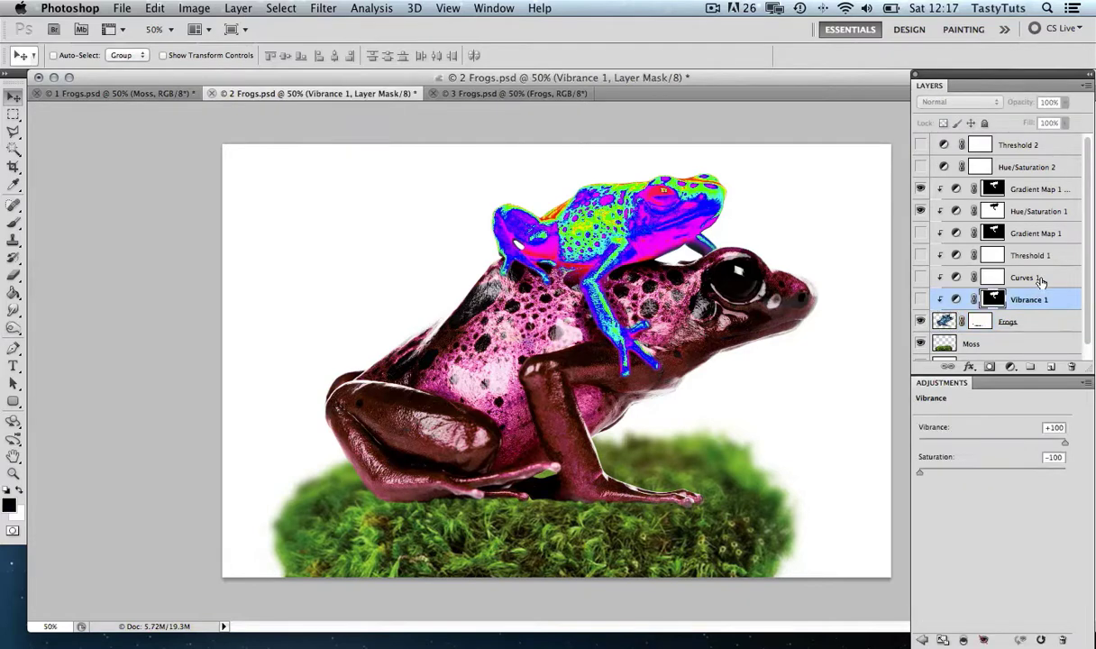
click(1039, 277)
click(1043, 255)
click(1038, 233)
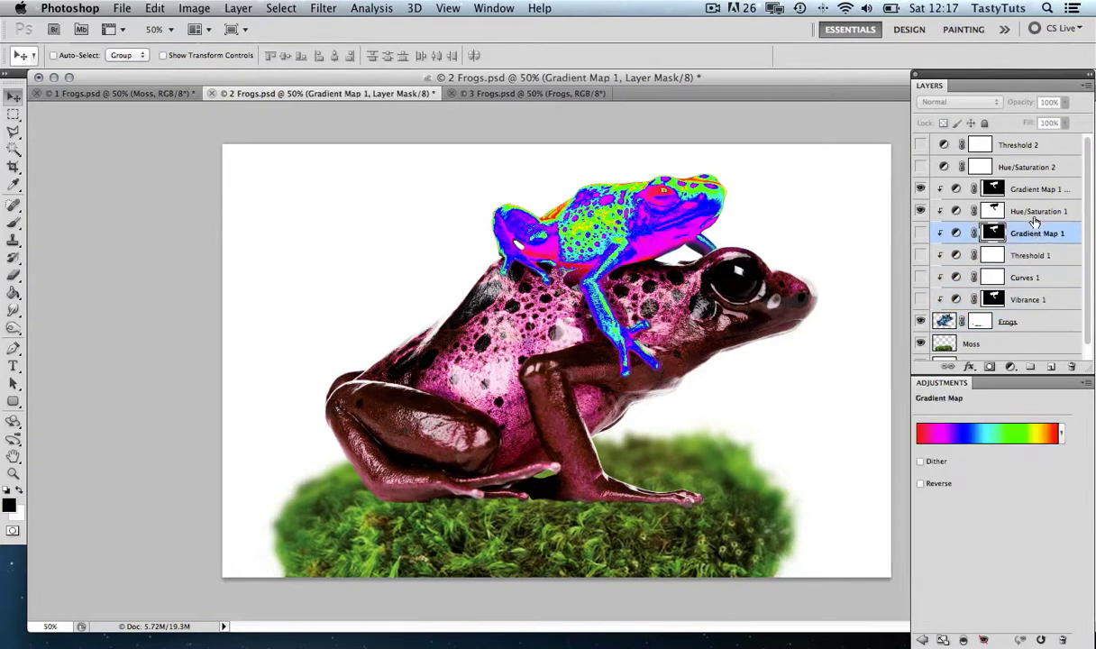
click(1036, 211)
click(1036, 190)
- Reselect the Frogs layer and look through the whole layer stack, including the Moss and White Base layers
click(1029, 321)
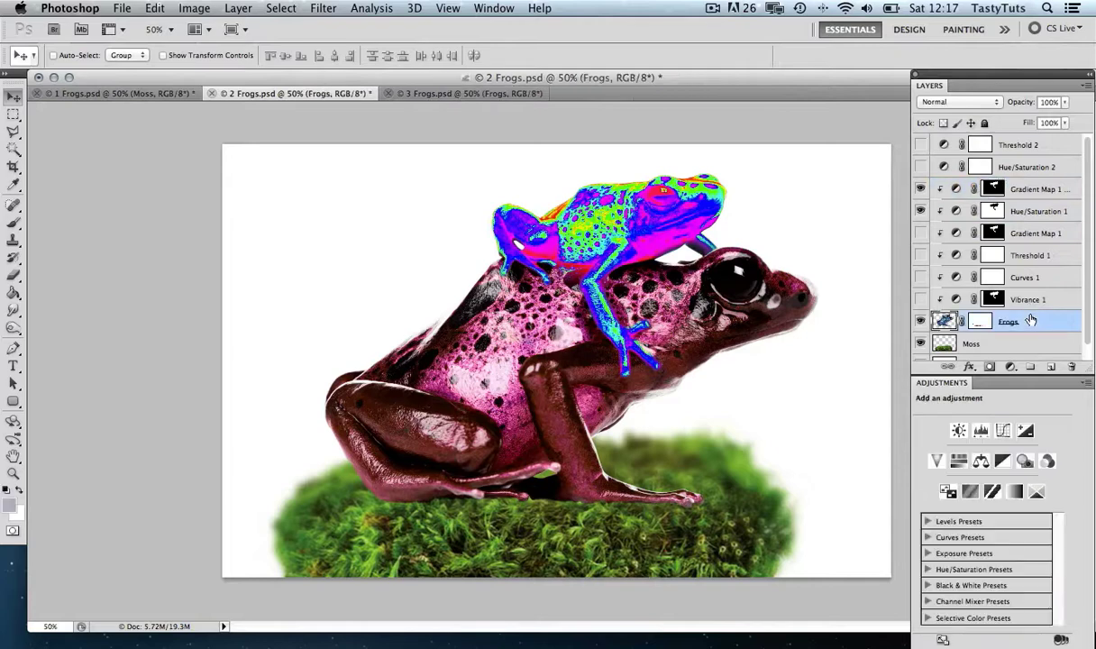
click(1017, 345)
click(1021, 322)
scroll(1035, 261, down, 1)
scroll(1033, 265, up, 1)
scroll(1035, 262, down, 1)
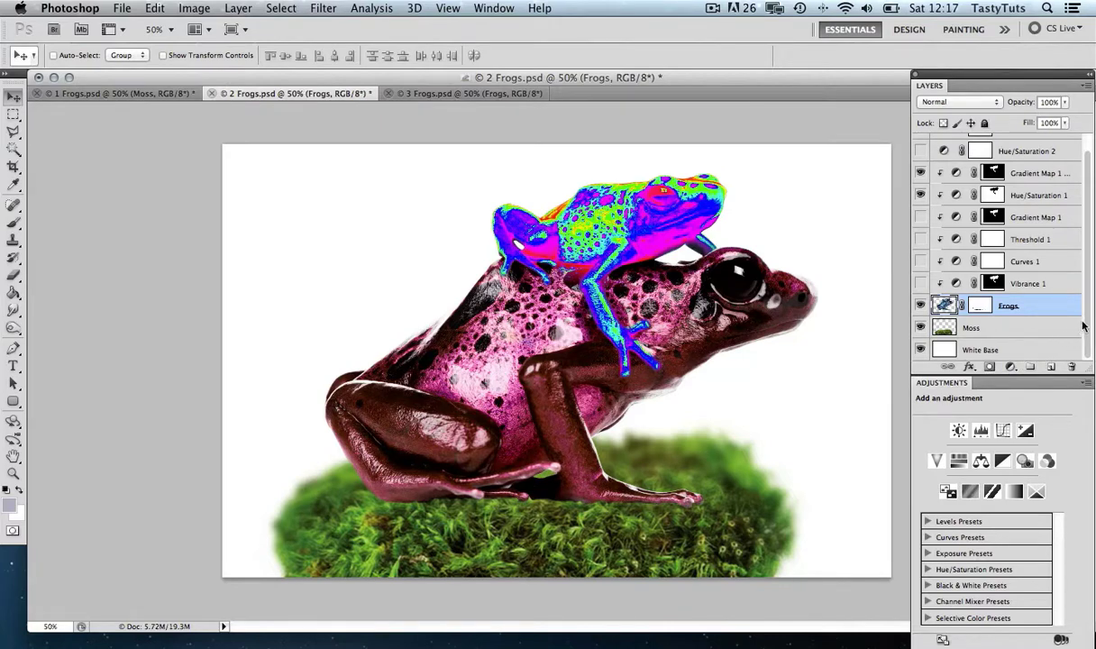
scroll(1087, 306, up, 1)
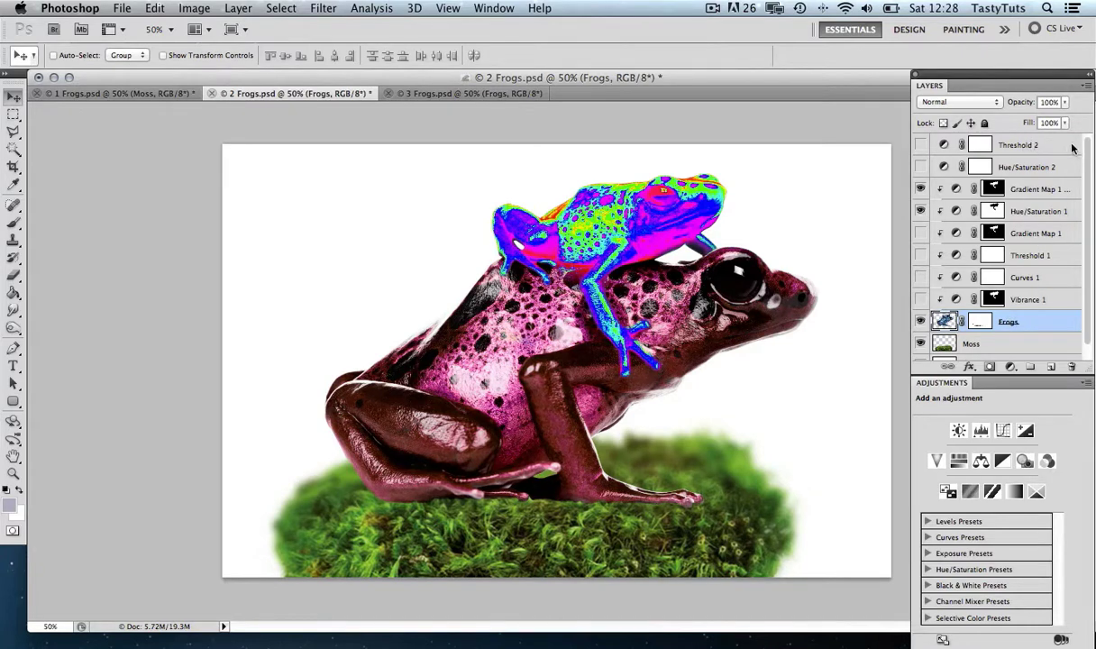
- Inspect the unclipped Hue/Saturation 2 and Threshold 2 adjustment layers, leaving Hue/Saturation 2 selected
click(1022, 164)
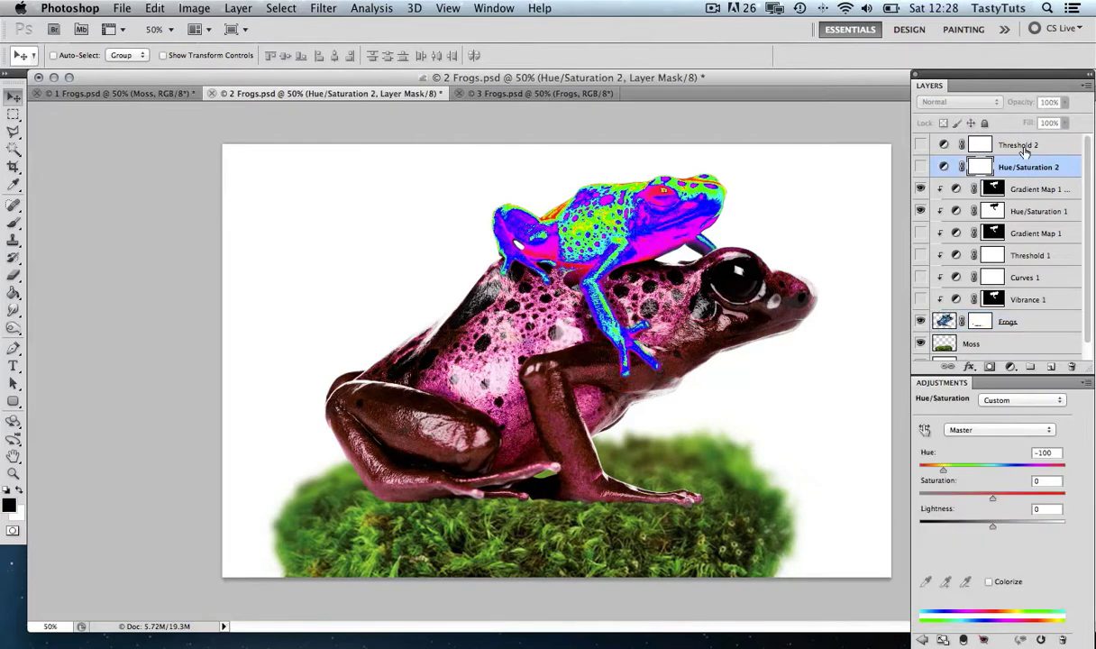
click(1023, 148)
click(975, 165)
- Hide the clipped adjustments, preview them one by one from Vibrance 1 upward, and hide Gradient Map 1 through Vibrance 1 again
click(920, 190)
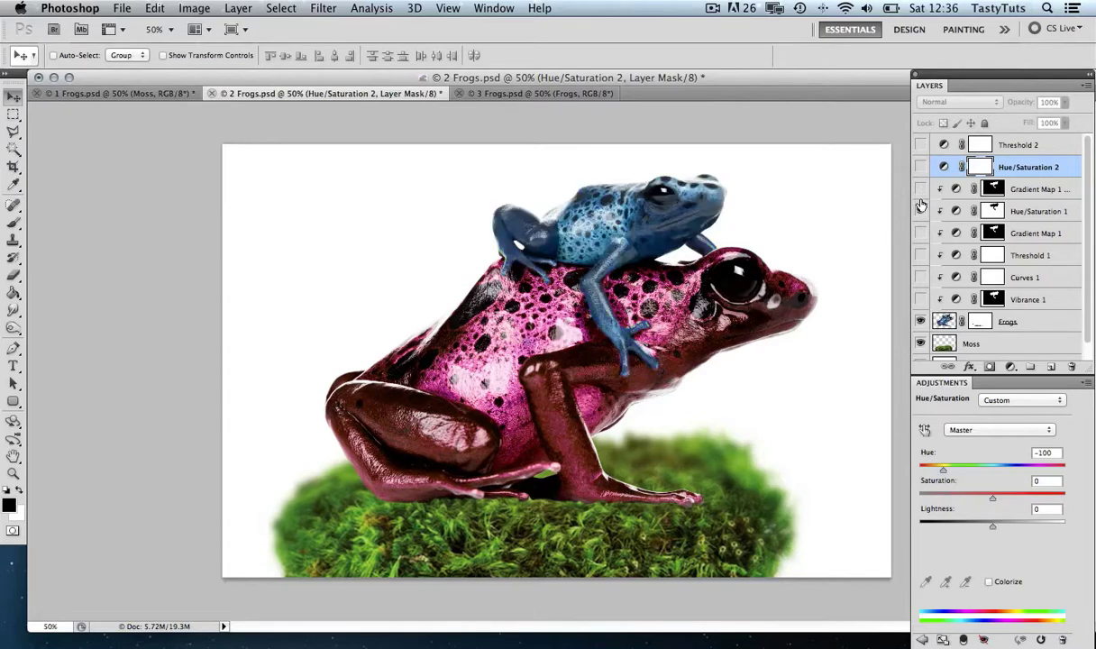
click(920, 210)
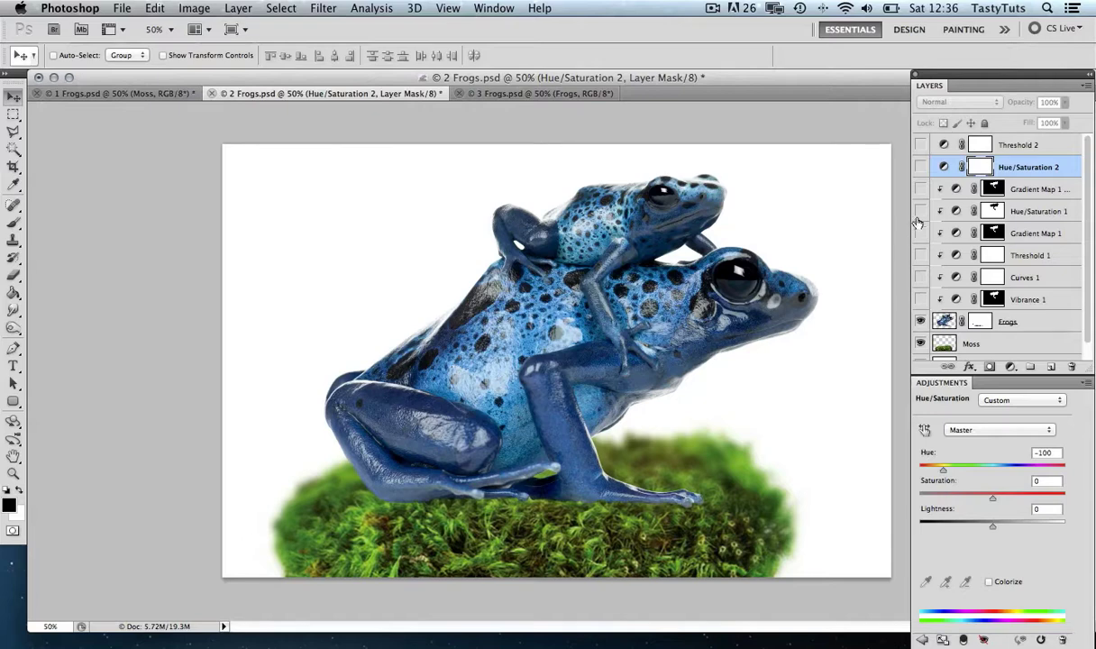
click(920, 300)
click(920, 300)
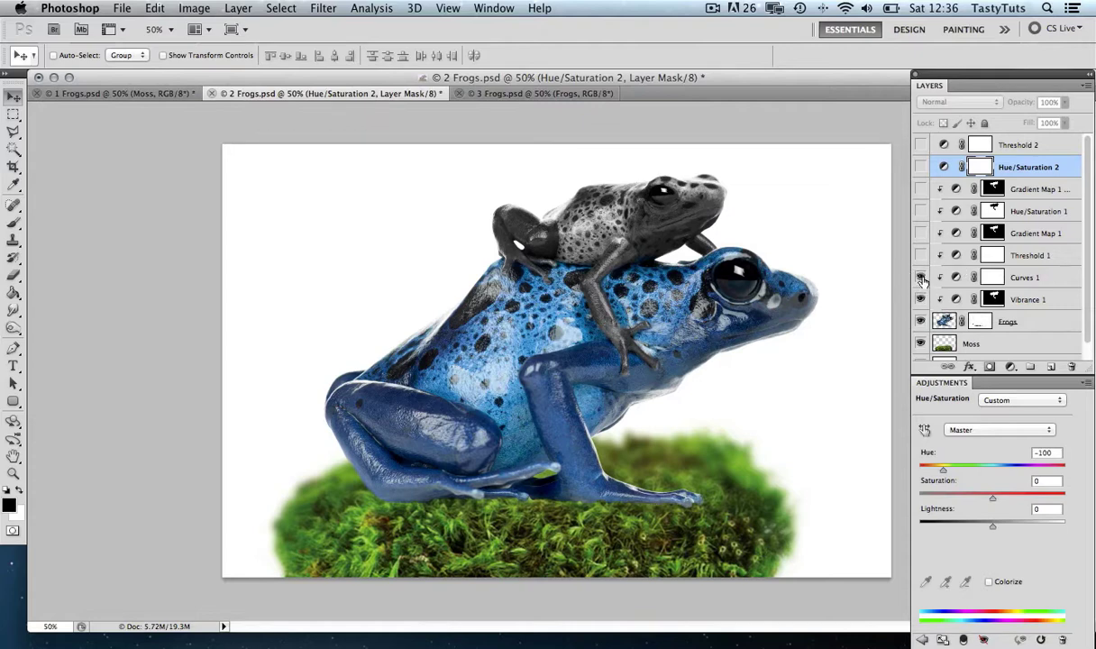
click(920, 278)
click(920, 255)
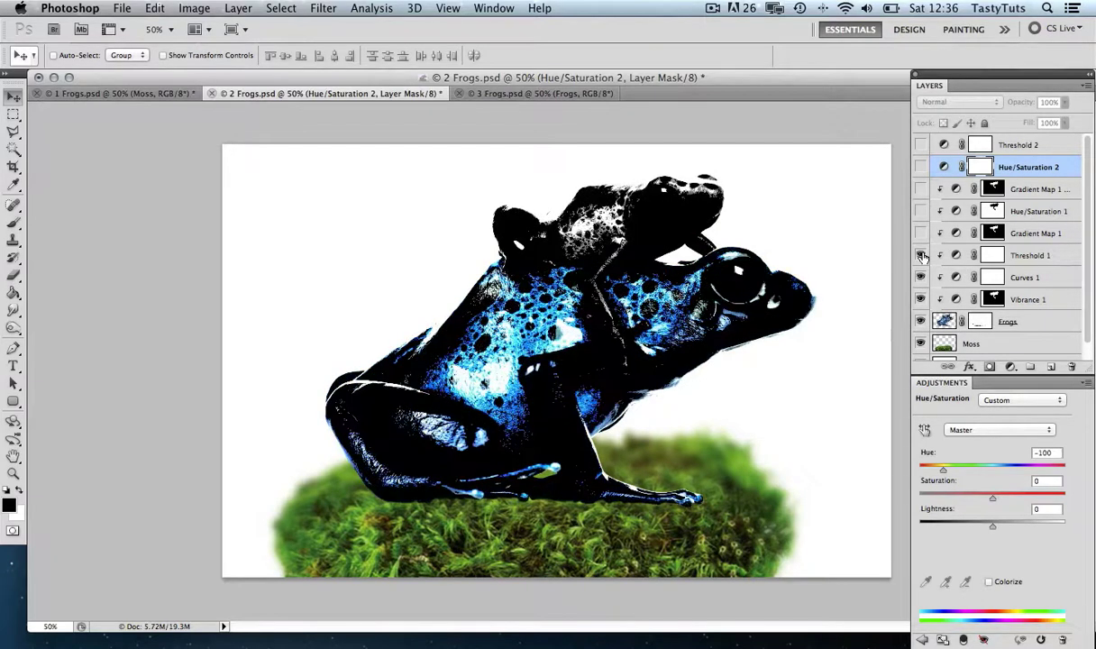
click(920, 234)
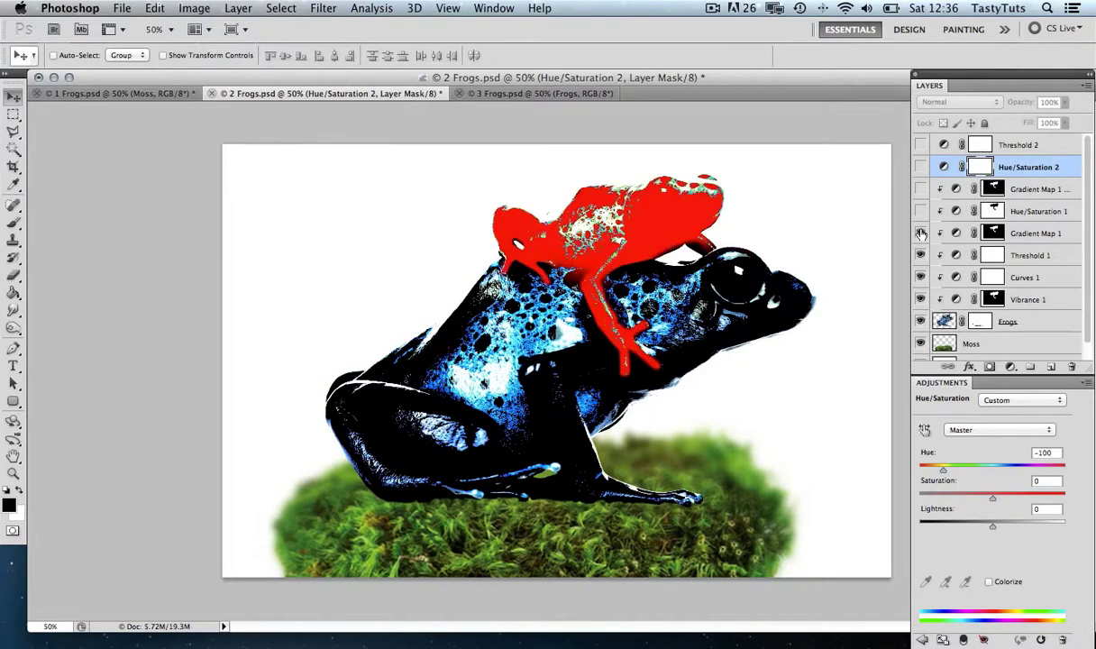
click(920, 212)
click(920, 190)
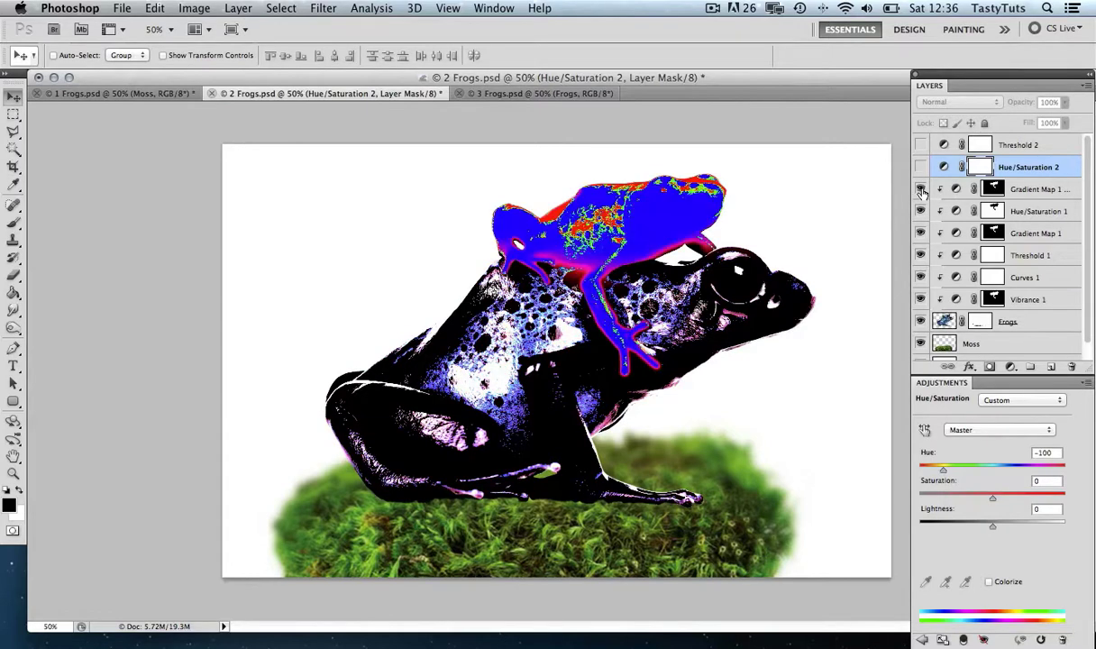
drag(920, 233, 920, 299)
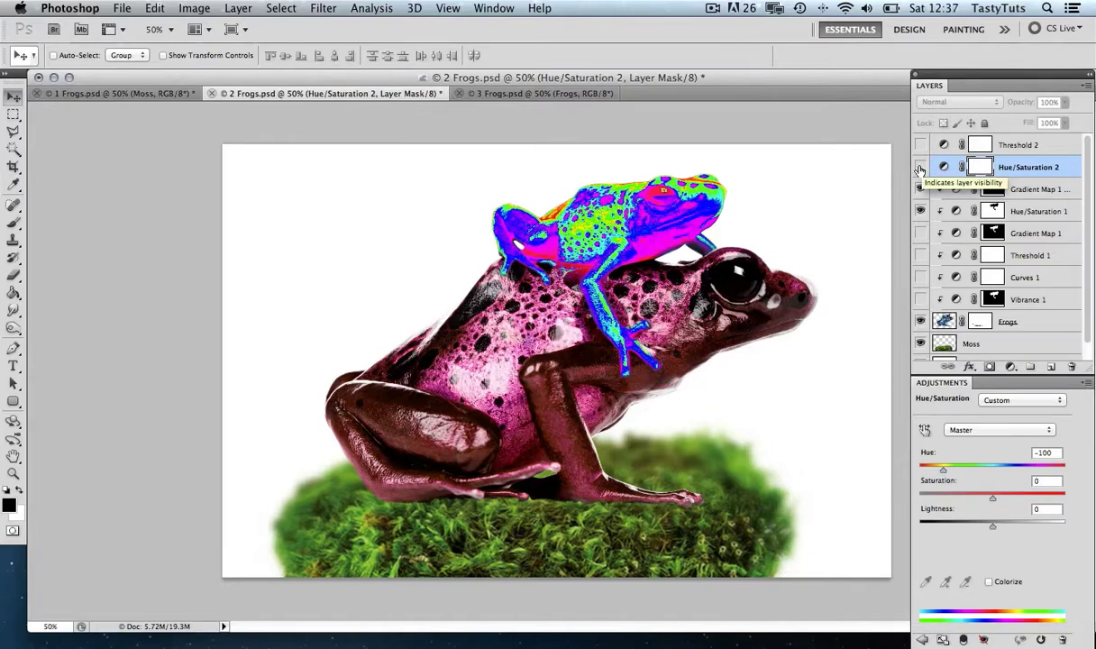
- Toggle the visibility of Hue/Saturation 2 and Threshold 2 to compare their effect on the whole image
click(920, 169)
click(920, 169)
click(920, 169)
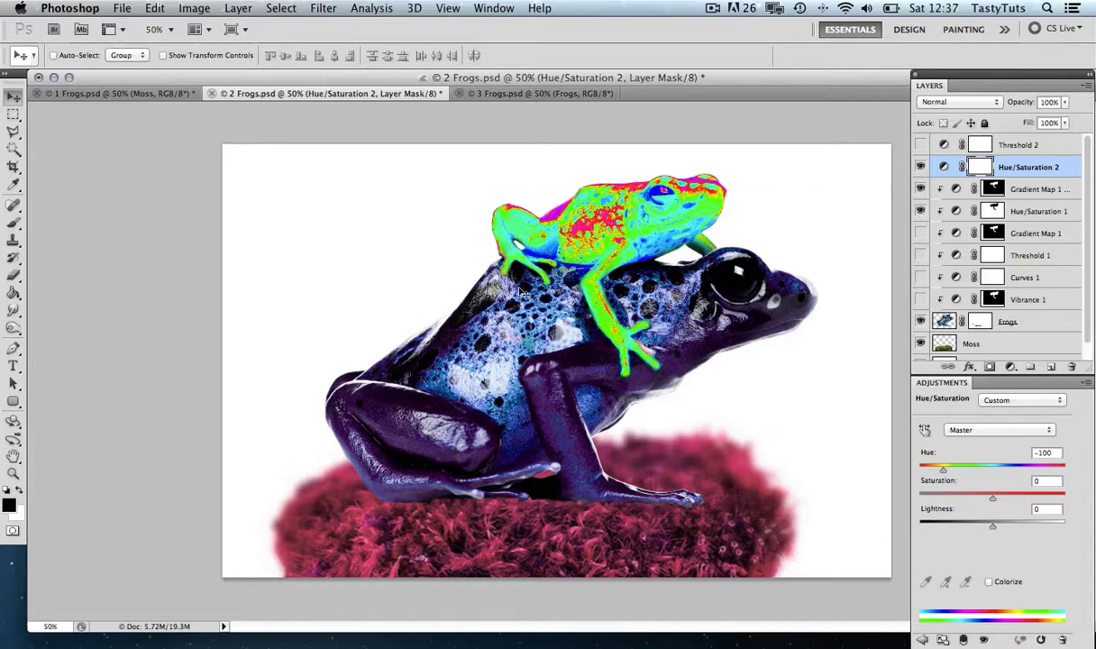
click(919, 167)
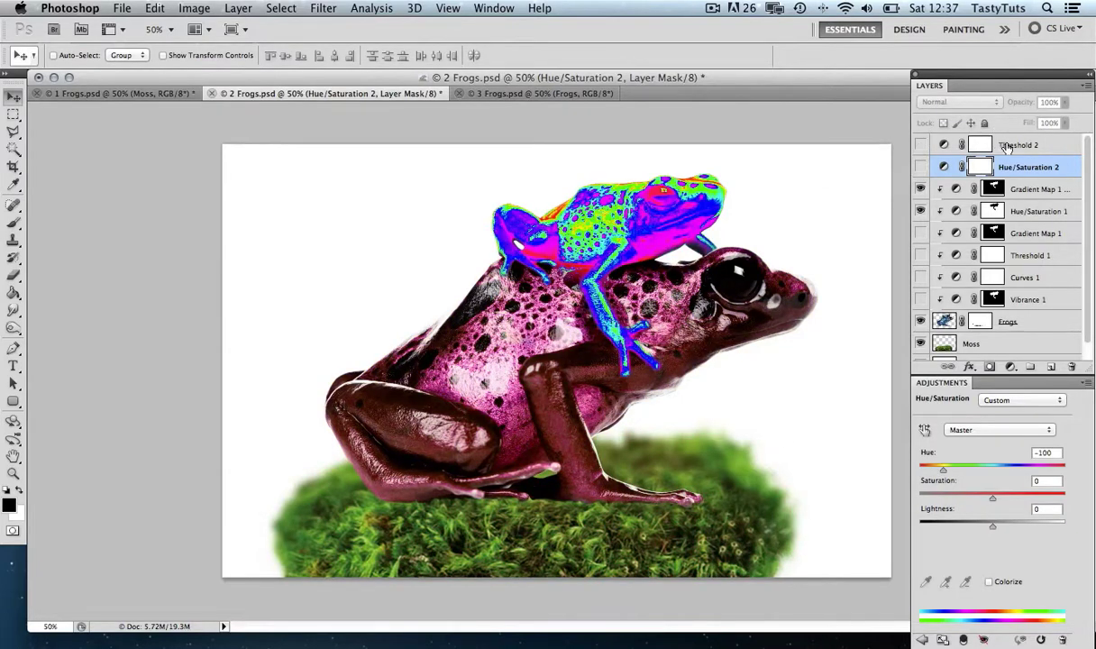
click(919, 145)
- Toggle the uppermost Gradient Map, Vibrance 1 and Gradient Map 1 to compare their masked effects on the small frog
click(919, 189)
click(919, 190)
click(919, 190)
click(919, 300)
click(919, 299)
click(919, 299)
click(919, 299)
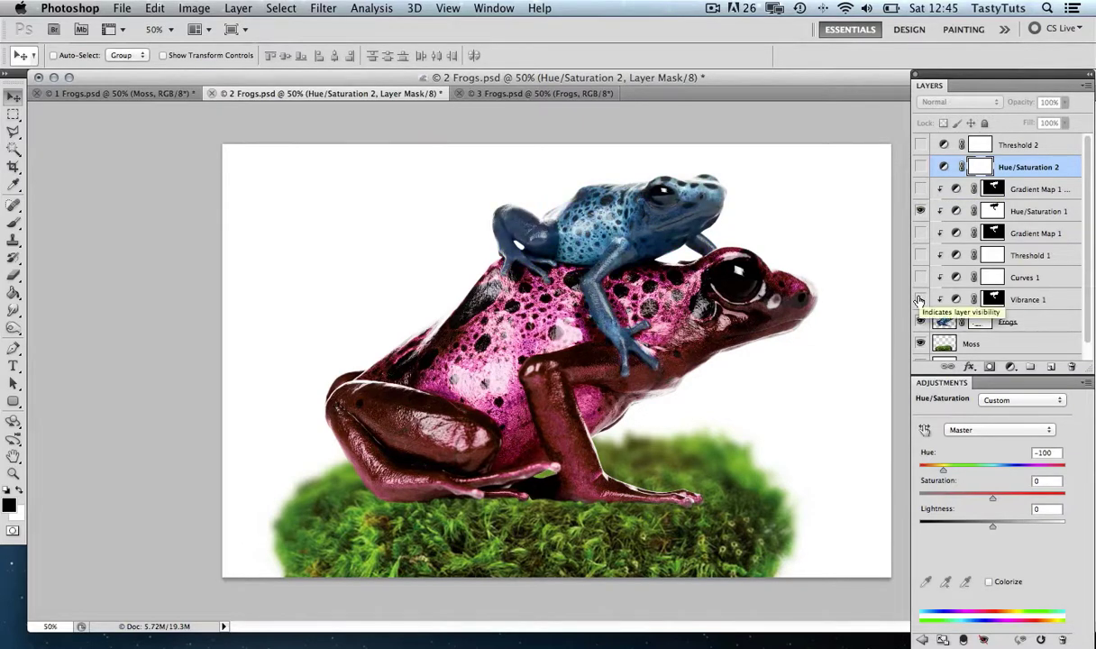
click(919, 189)
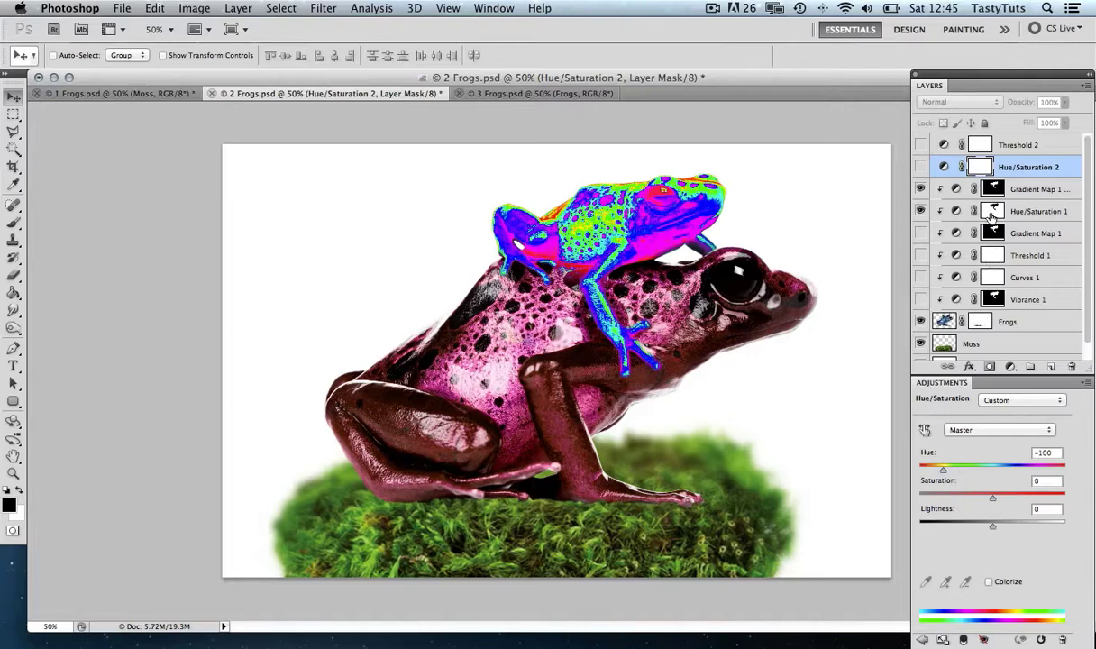
click(922, 234)
click(922, 235)
- Show the Hue/Saturation 2 layer, set its hue to +126, and open the settings of Hue/Saturation 1
click(920, 166)
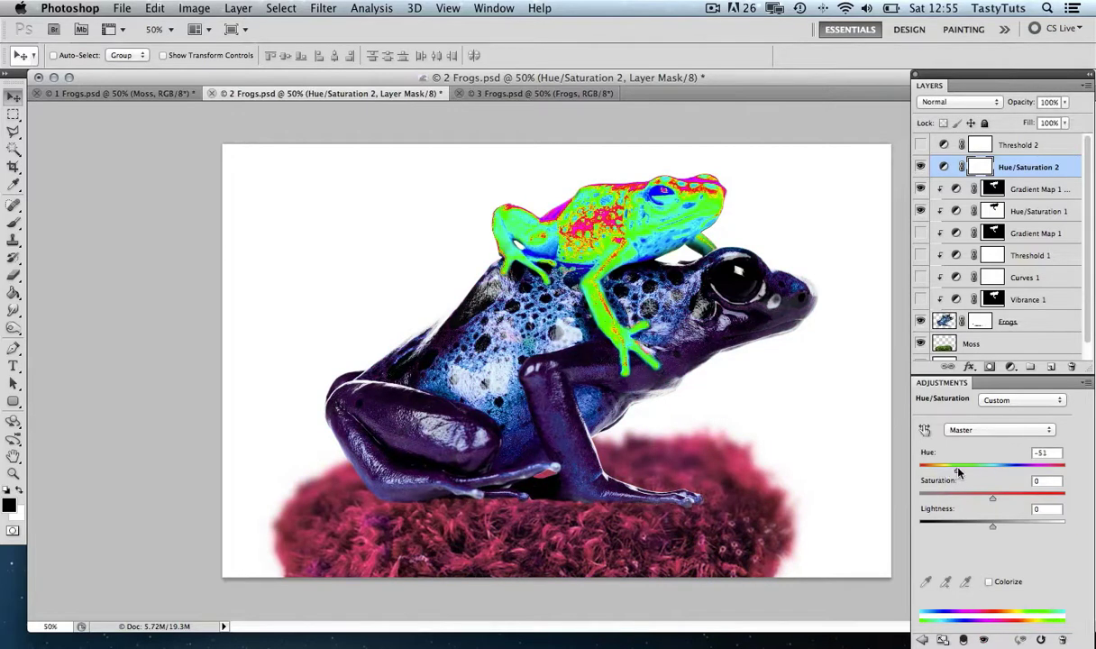
drag(943, 470, 1048, 470)
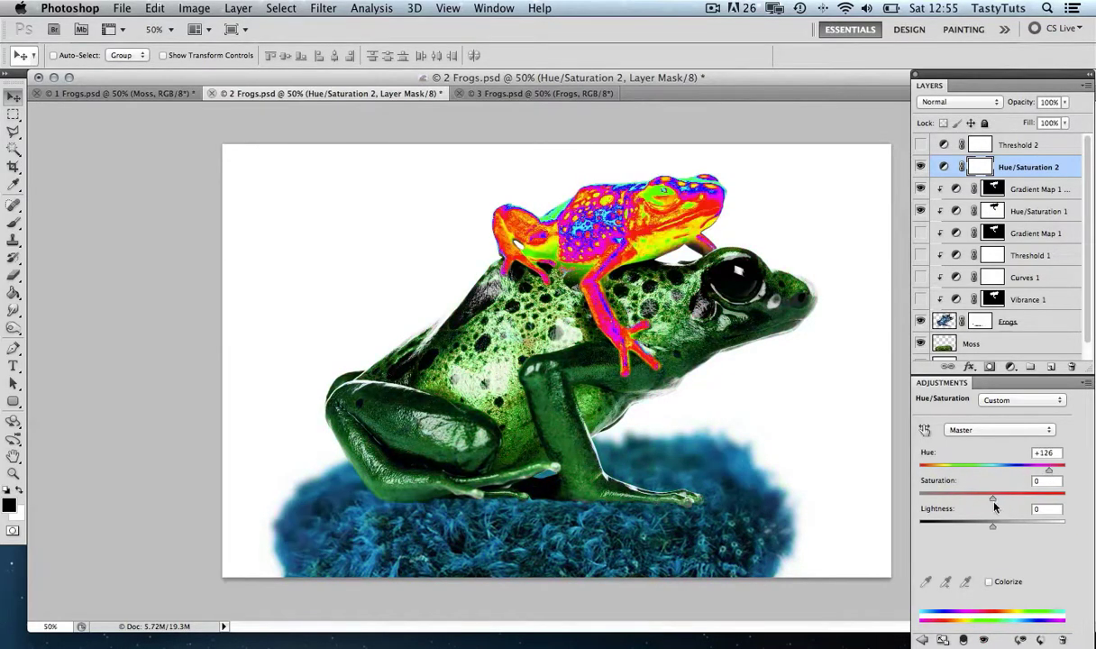
click(1030, 212)
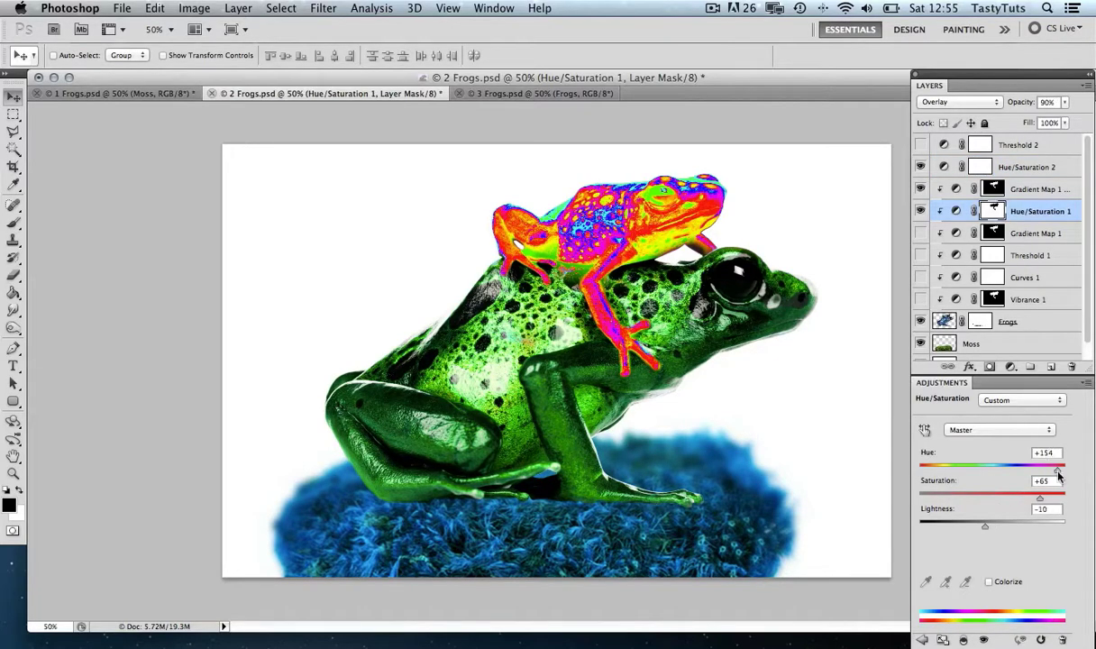
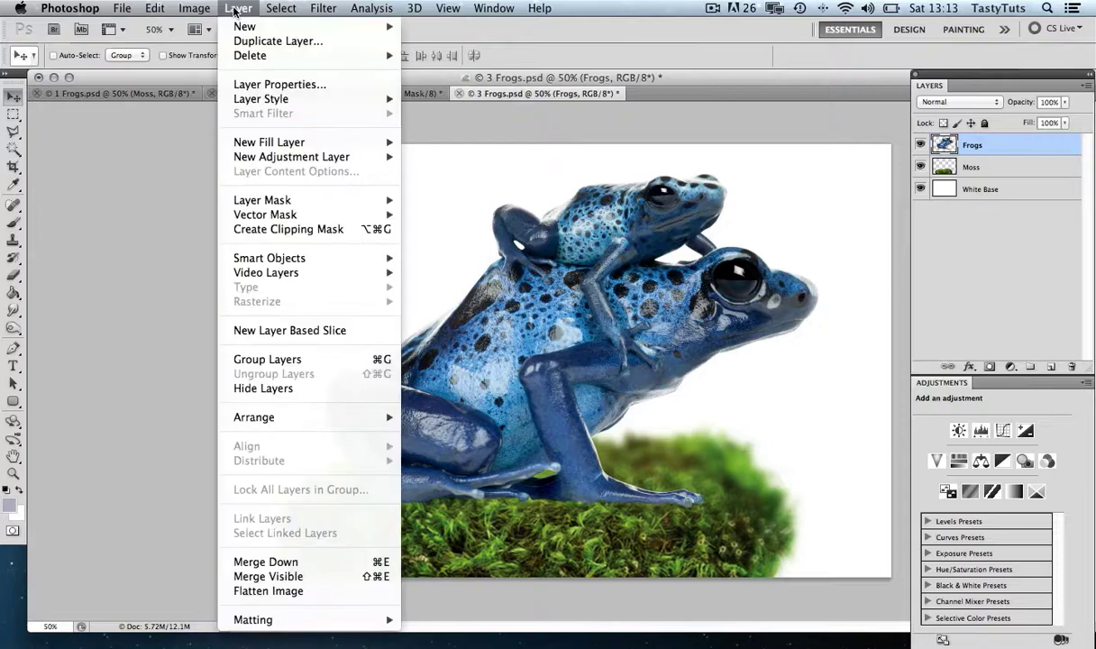
- Review the available adjustment layer types and add a Hue/Saturation adjustment layer above the Frogs layer in 3 Frogs.psd
mouse_move(302, 155)
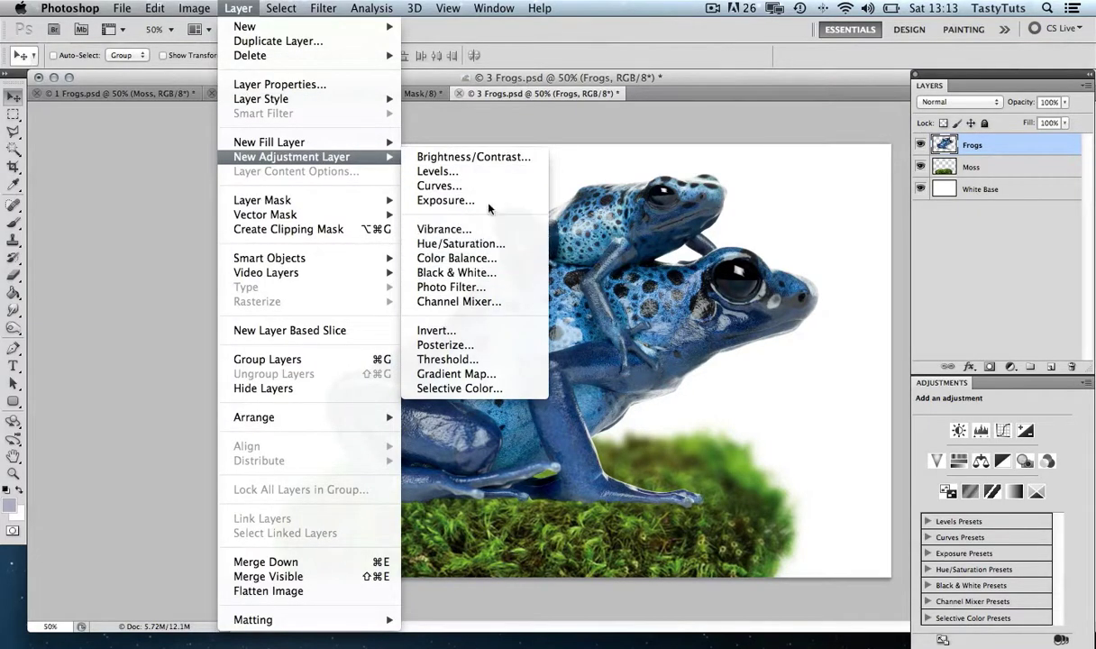
click(746, 135)
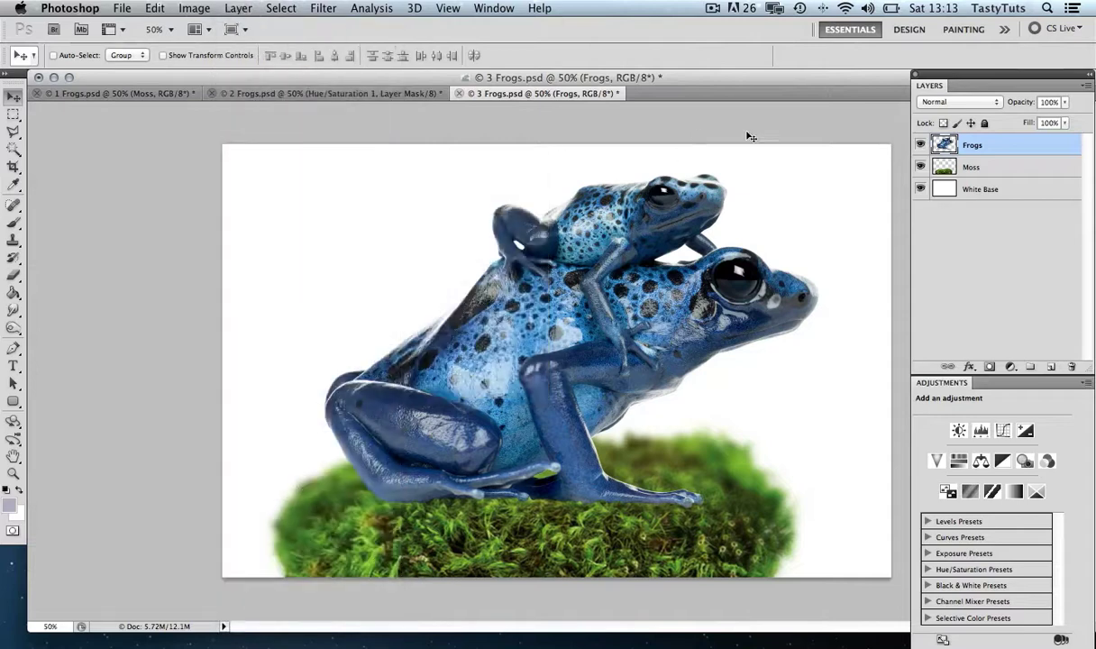
click(1011, 369)
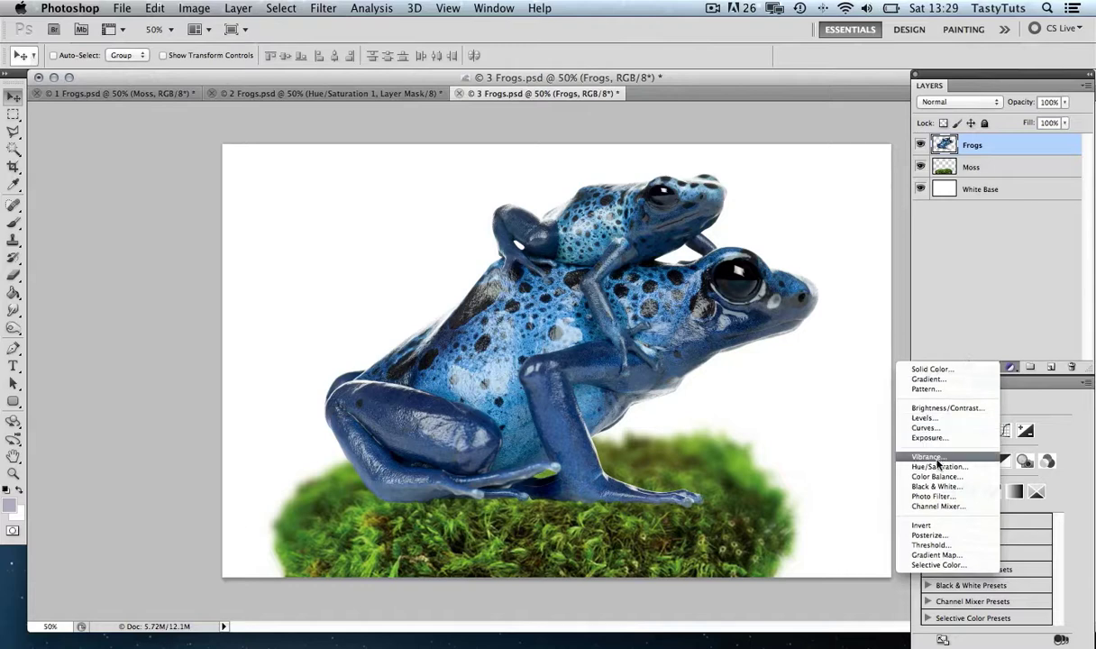
click(938, 467)
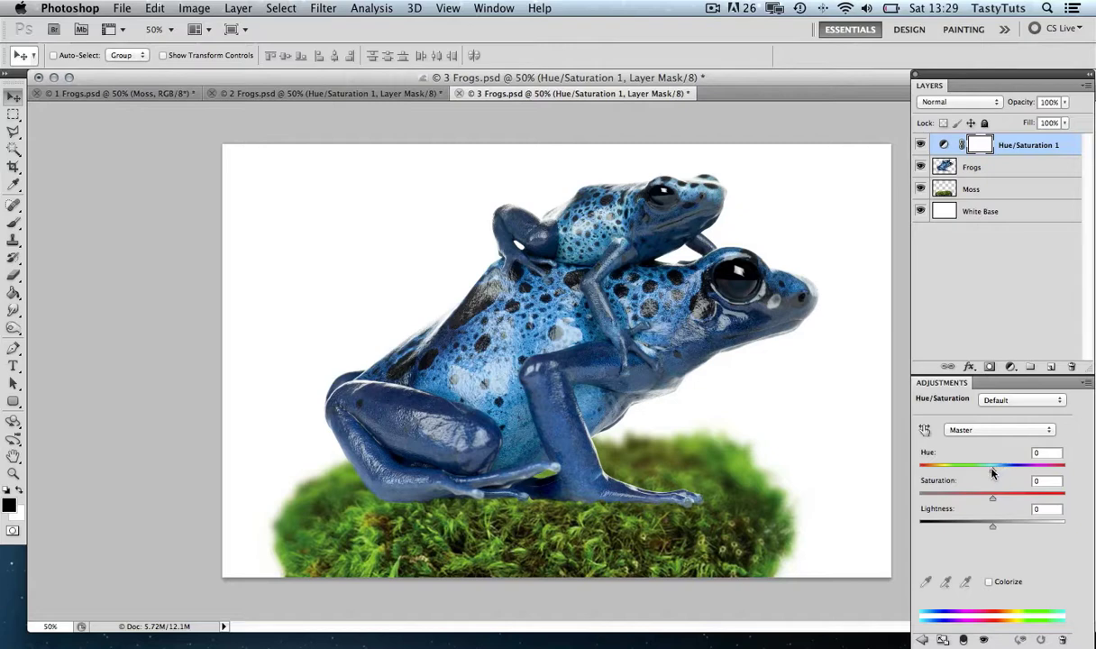
- Try a hue of -37 and the Sepia, Increase Saturation and Cyanotype presets, and return the Hue/Saturation adjustment to Default
drag(991, 472, 965, 470)
click(1027, 399)
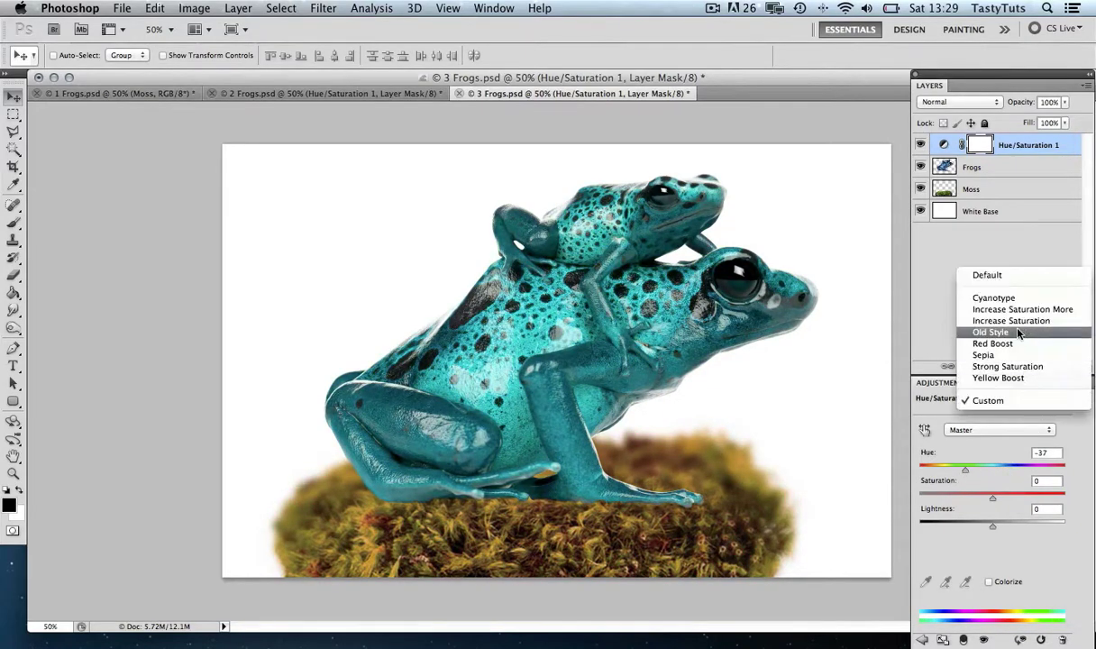
click(987, 354)
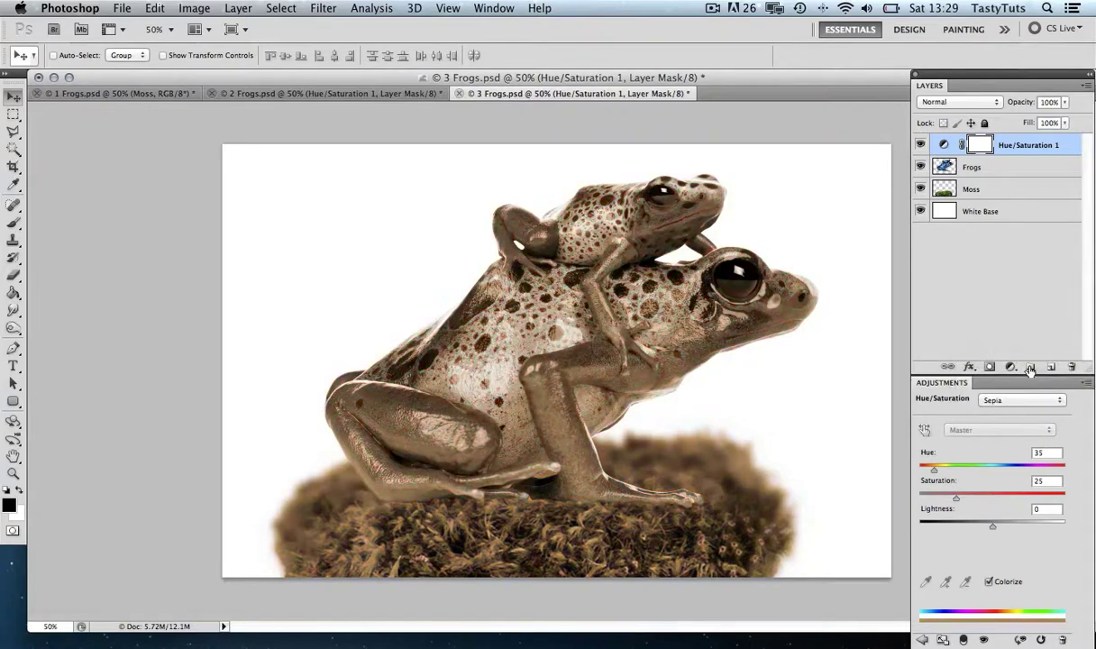
click(1030, 400)
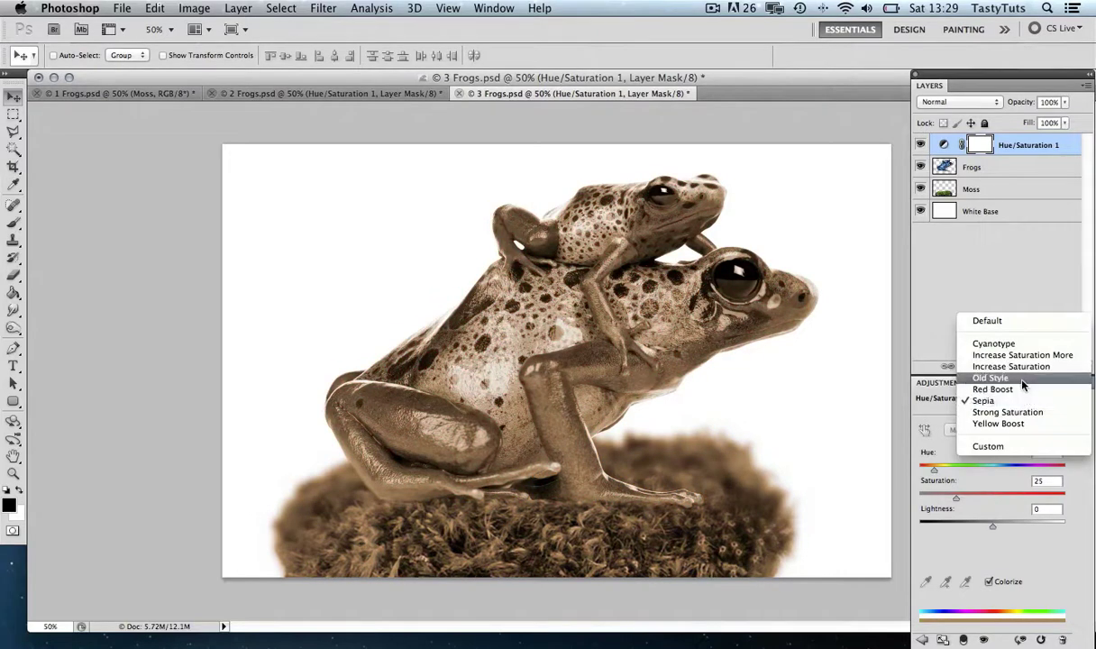
click(1023, 367)
click(1021, 400)
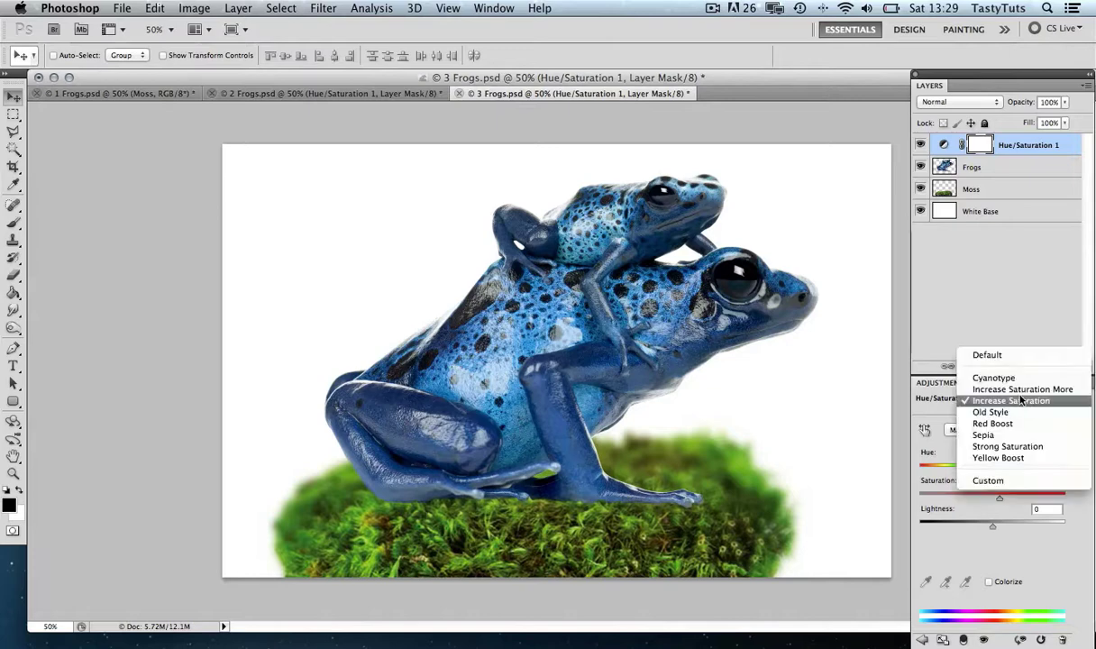
click(1018, 378)
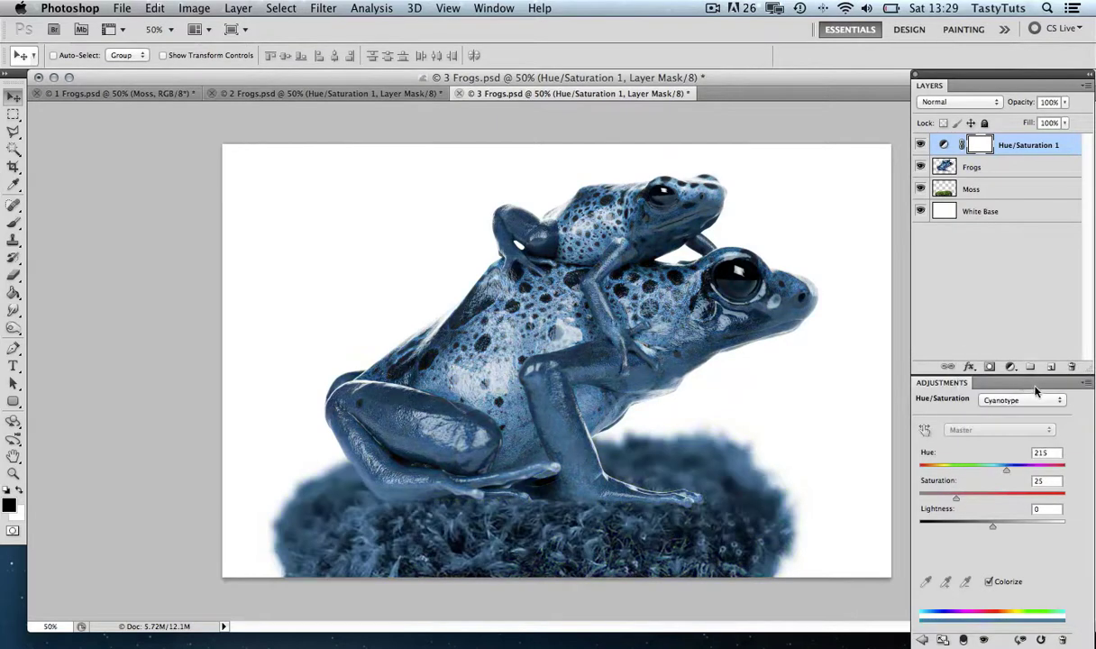
click(1027, 400)
click(1018, 379)
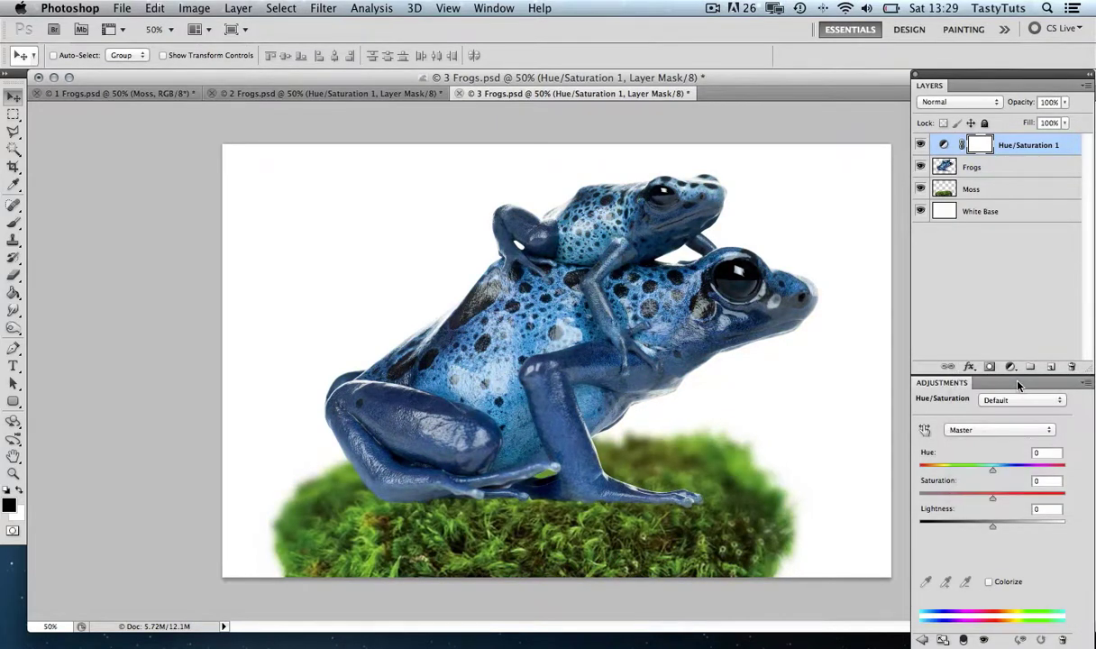
- Set the Hue/Saturation layer's hue to -100 and saturation to +62, and toggle its visibility to compare the image
drag(992, 469, 942, 474)
drag(995, 502, 1027, 494)
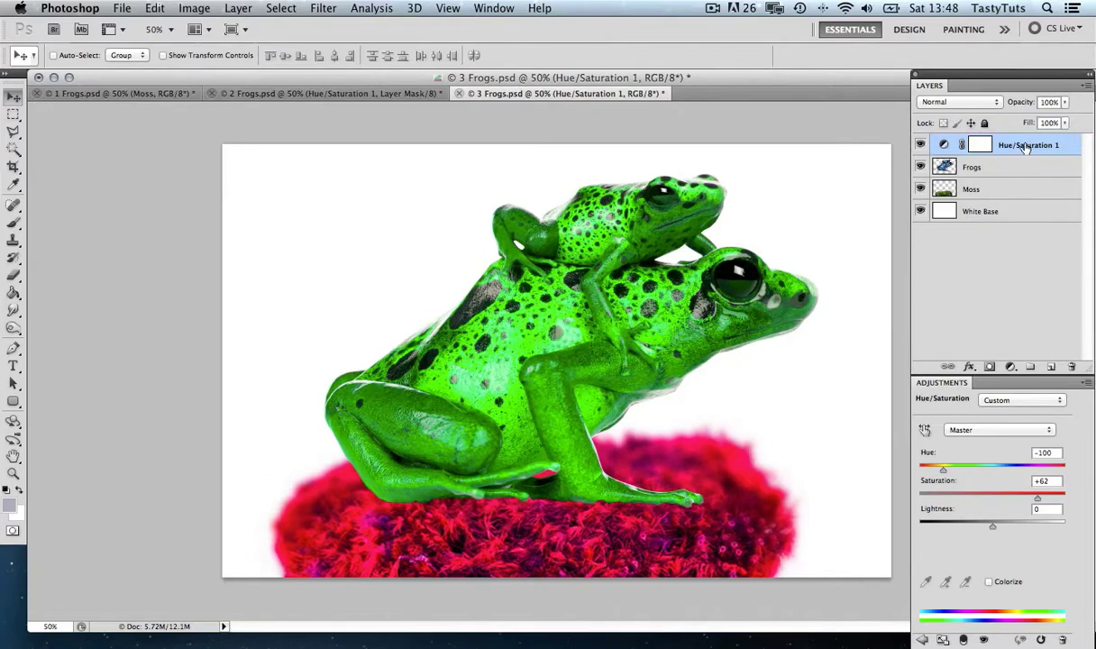
click(920, 145)
click(920, 145)
click(920, 145)
click(920, 145)
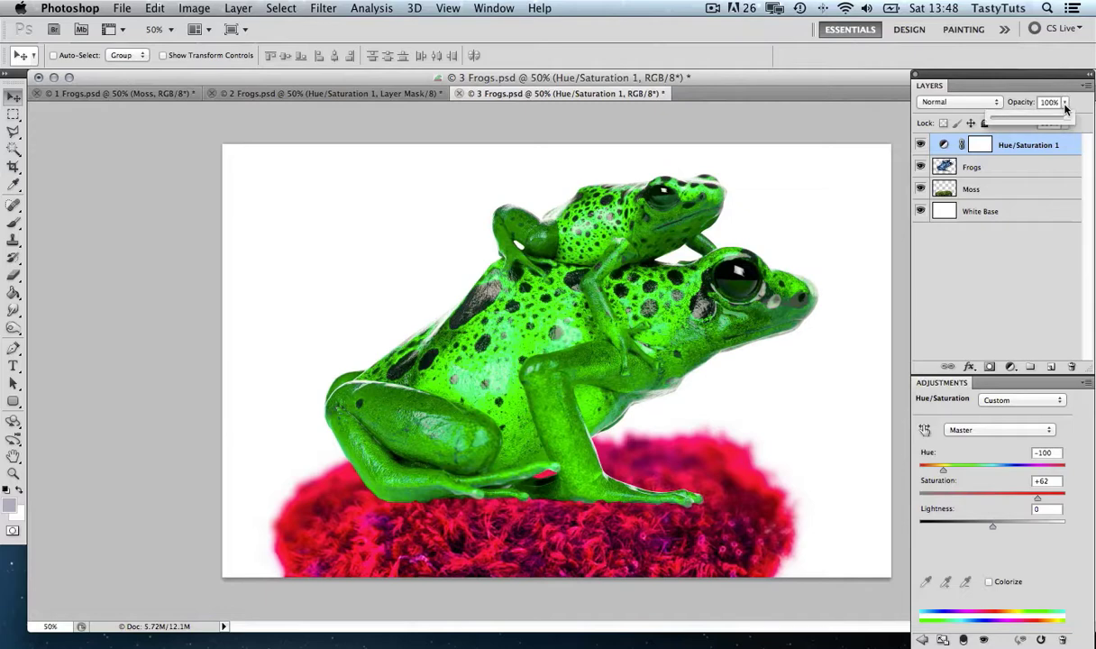
- Lower the Hue/Saturation layer's opacity to 47% and toggle its visibility to compare the softened effect
drag(1065, 120, 974, 113)
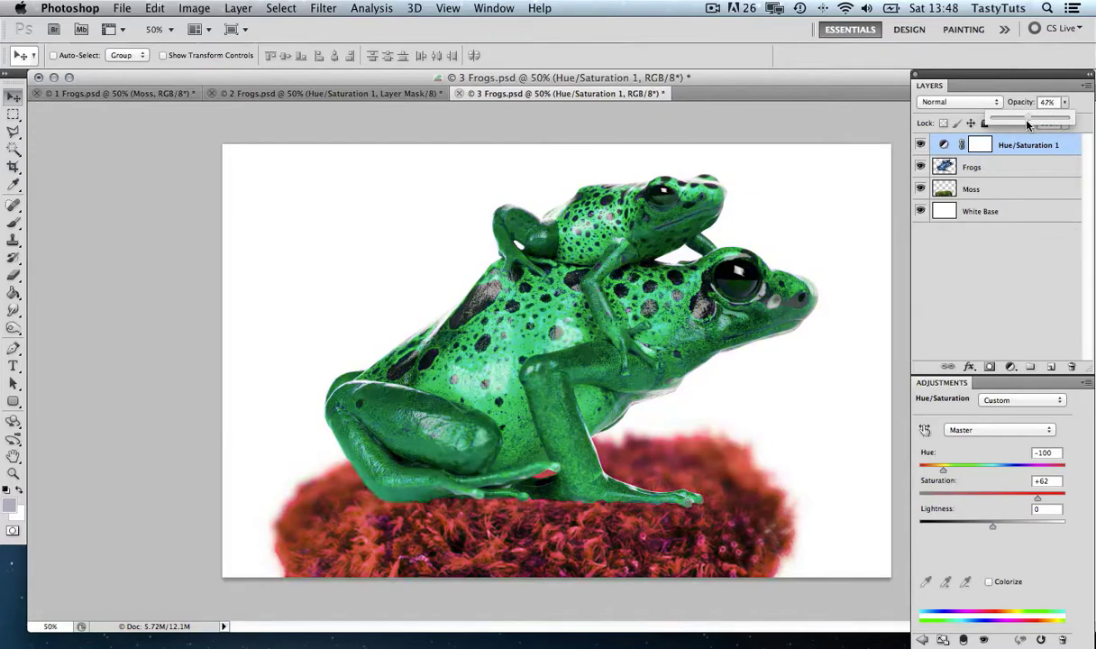
click(1025, 242)
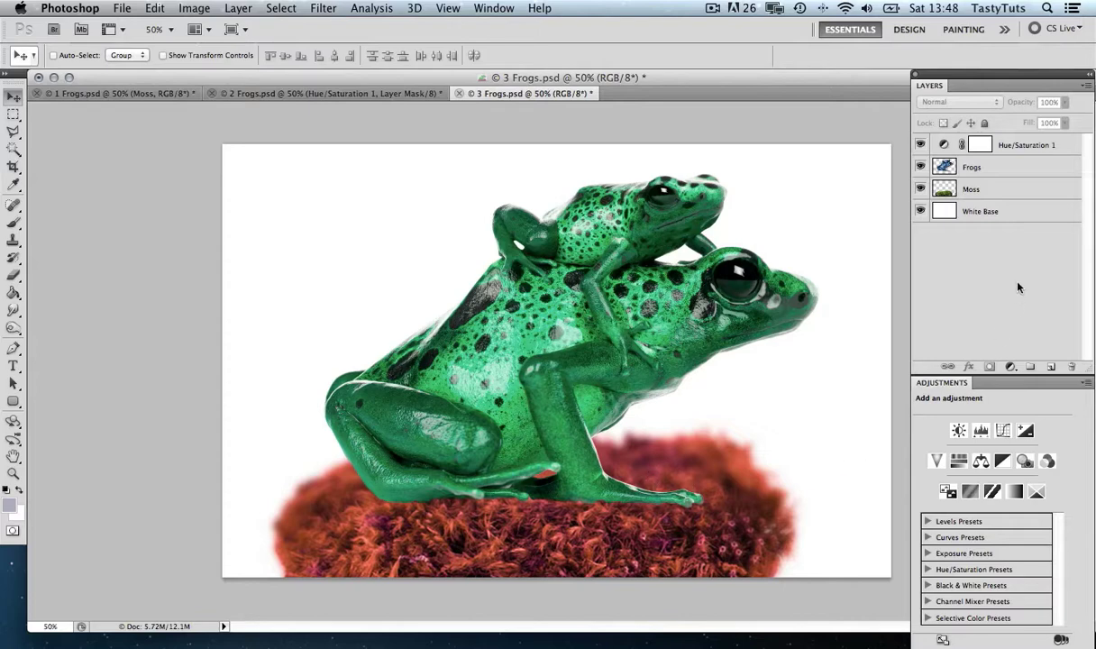
click(920, 144)
click(920, 144)
click(920, 144)
click(920, 145)
- Switch the Hue/Saturation layer's clipping on and off to compare the moss, leaving it clipped to the Frogs layer
click(1036, 147)
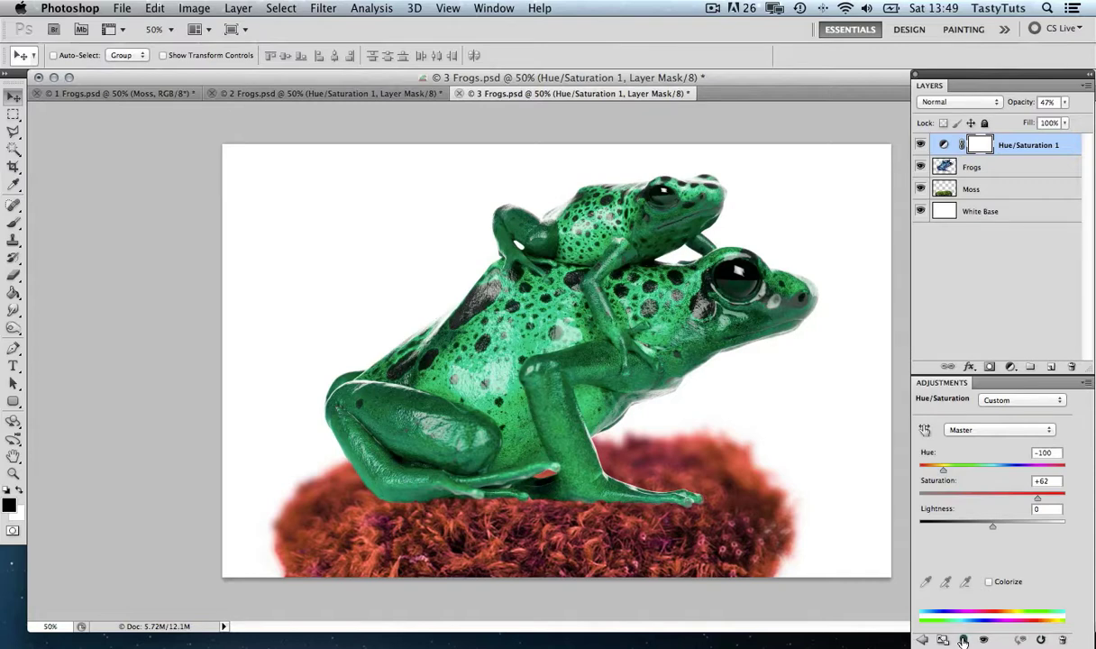
click(962, 640)
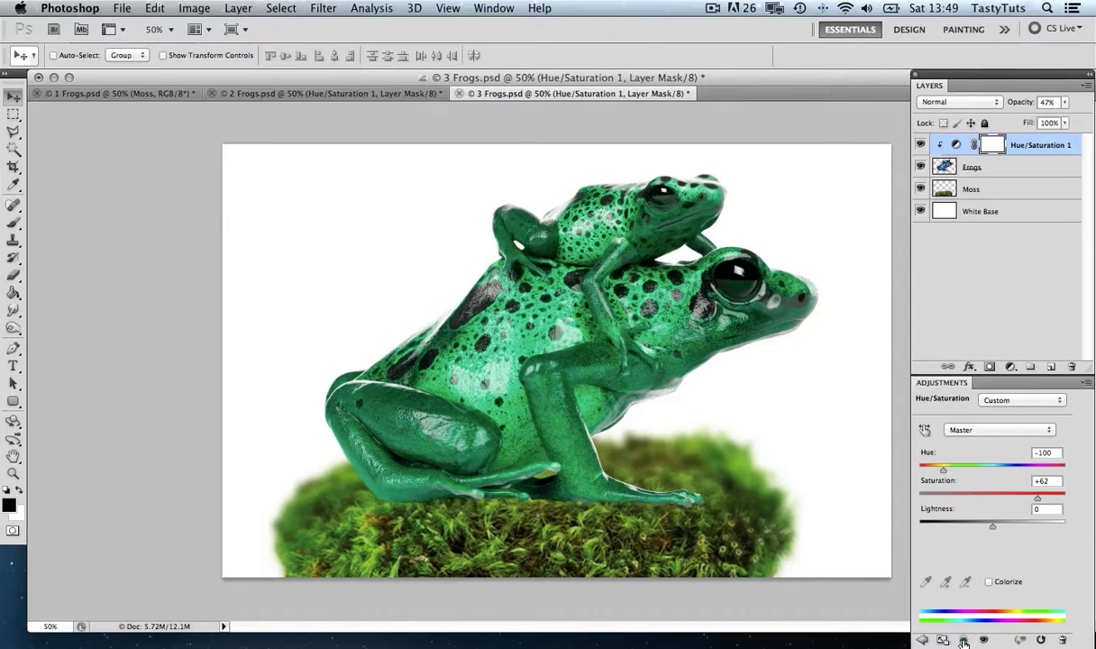
click(963, 640)
click(962, 640)
click(963, 640)
click(963, 640)
click(962, 640)
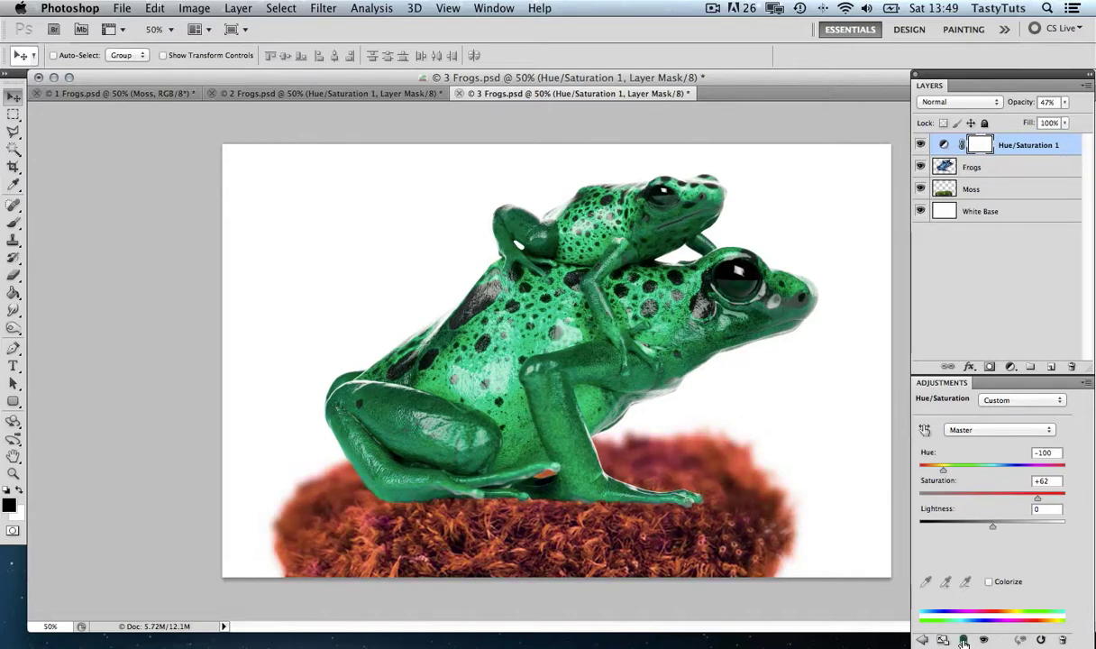
click(962, 640)
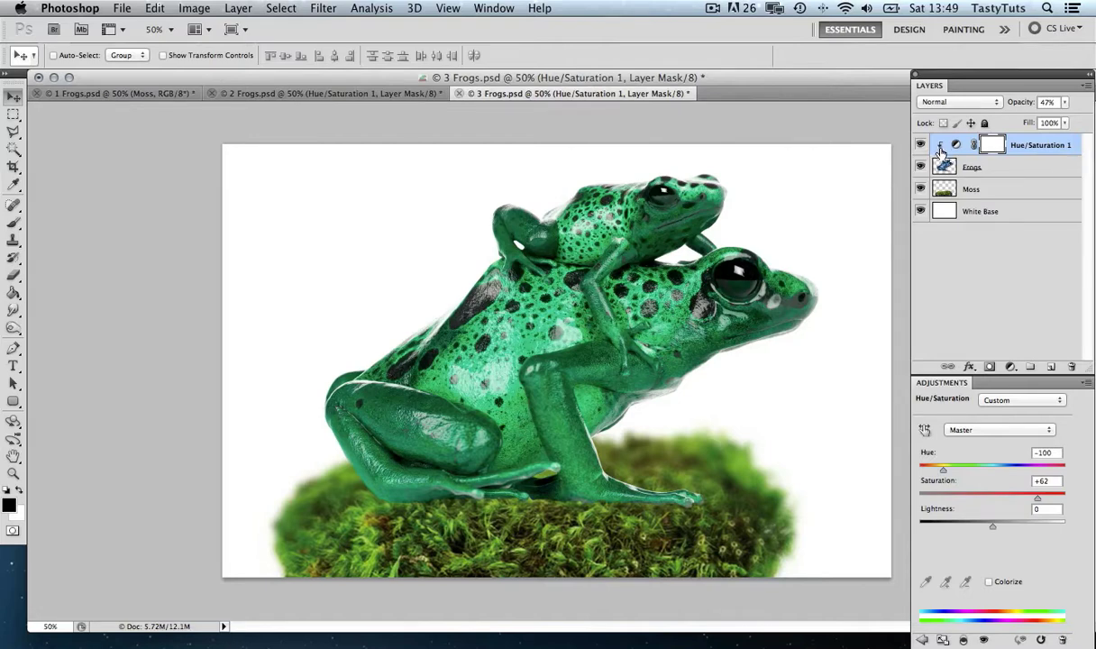
- Add a Gradient Map adjustment directly above the Frogs layer, within the clipped group, and apply the Blue, Red, Yellow gradient preset
click(1023, 171)
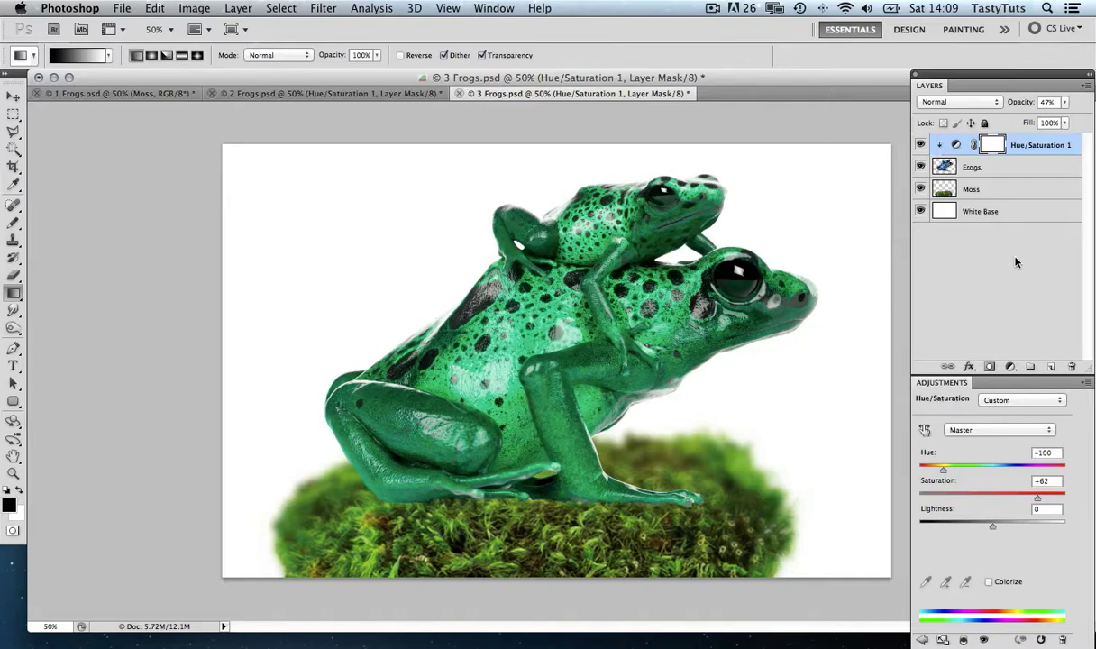
click(1003, 168)
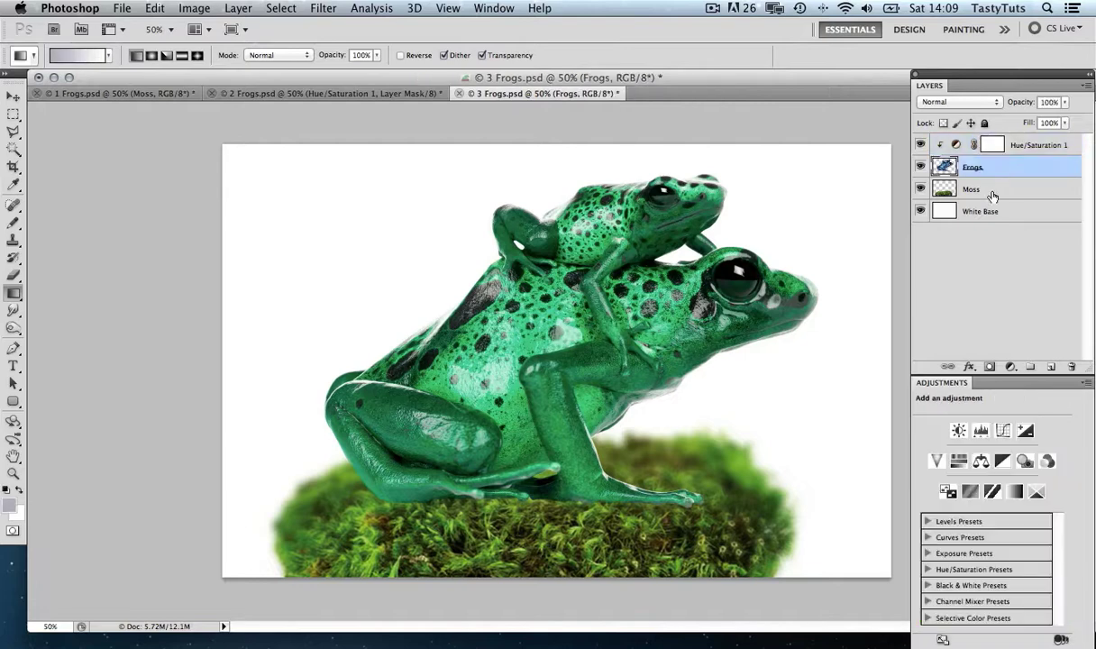
click(1010, 367)
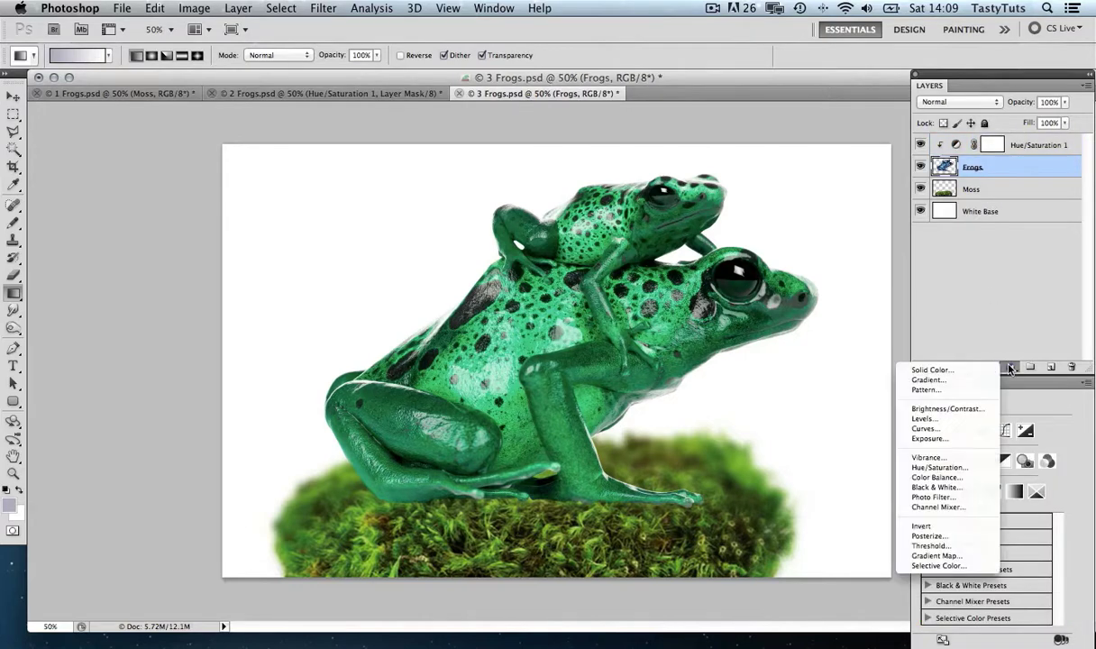
click(936, 555)
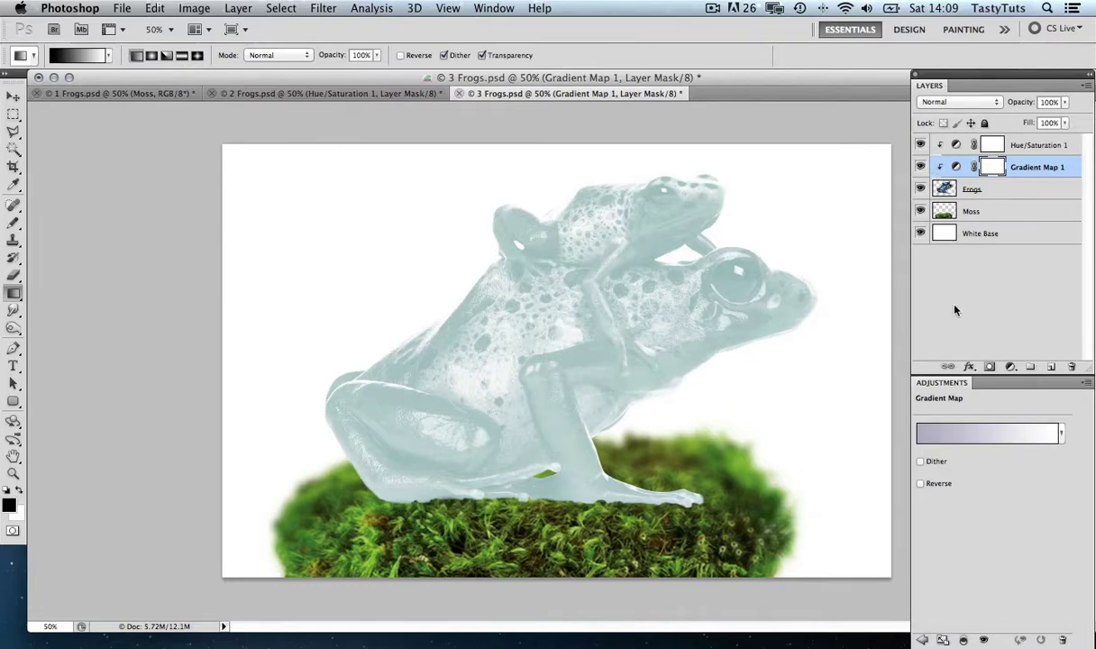
click(968, 438)
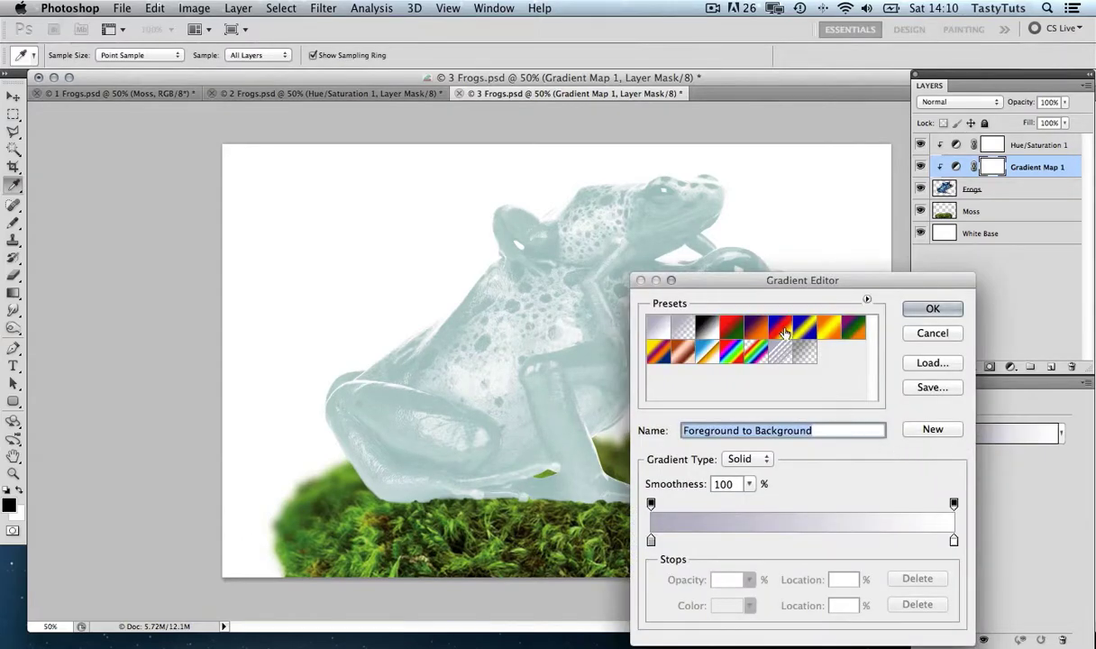
click(750, 323)
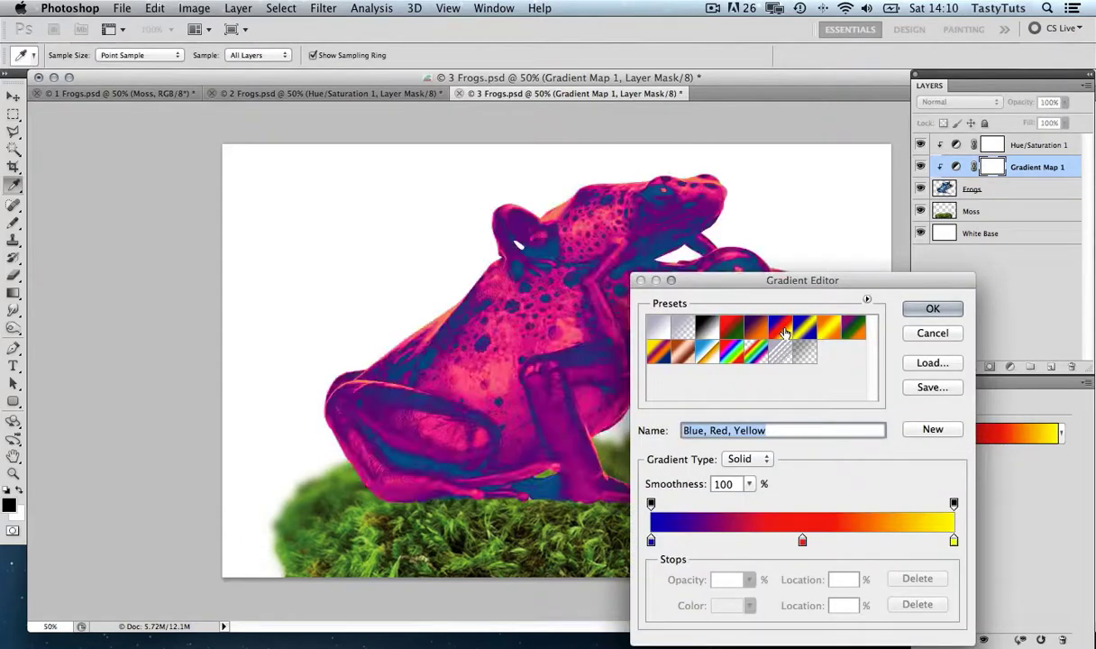
click(930, 312)
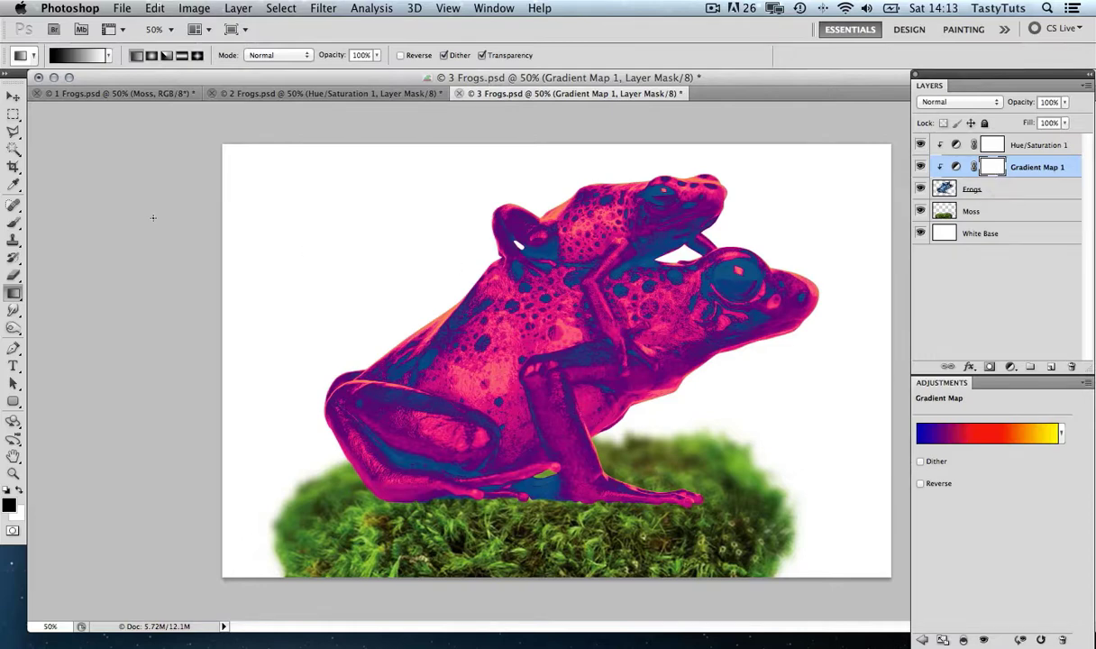
- Paint the Gradient Map's mask with a black (000000) brush to hide the effect from the large frog's body
click(12, 226)
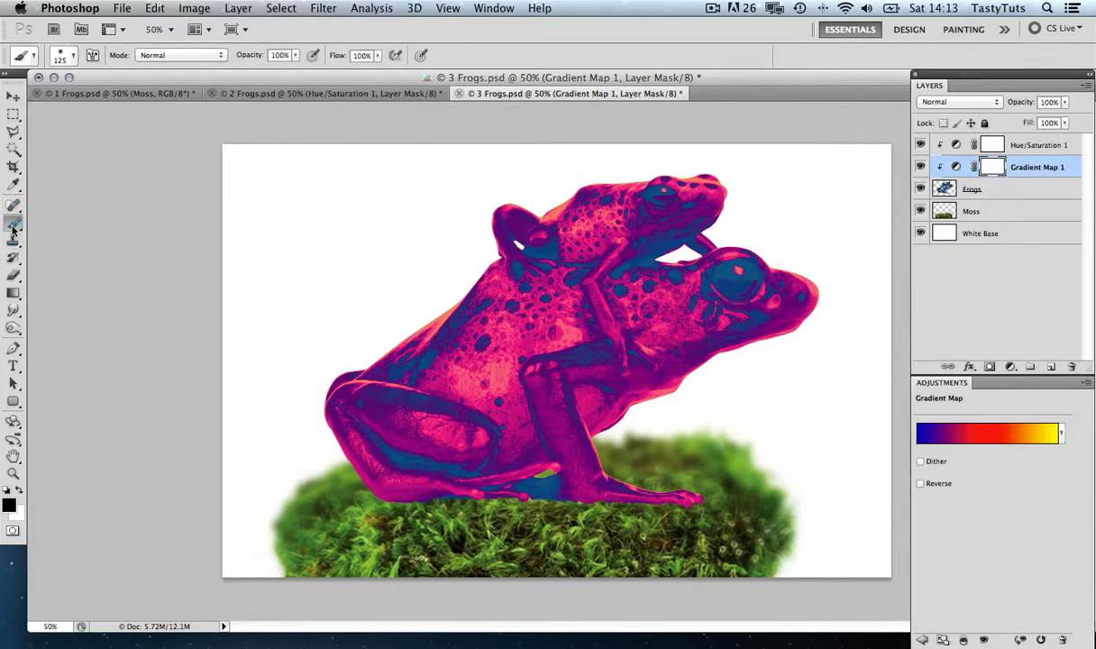
click(9, 505)
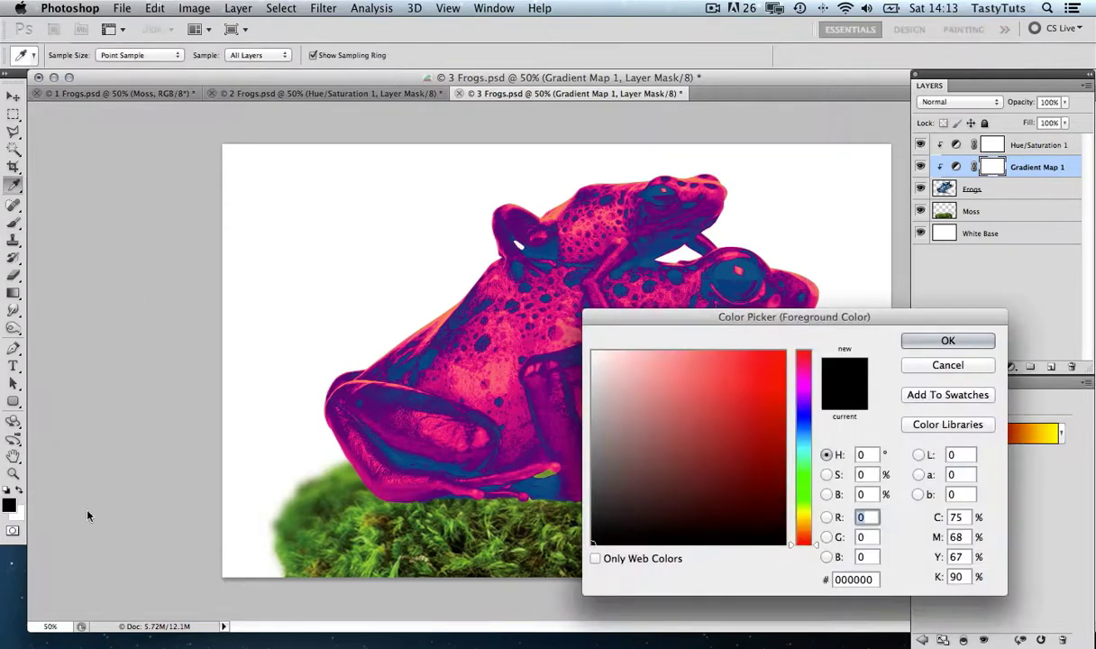
click(955, 342)
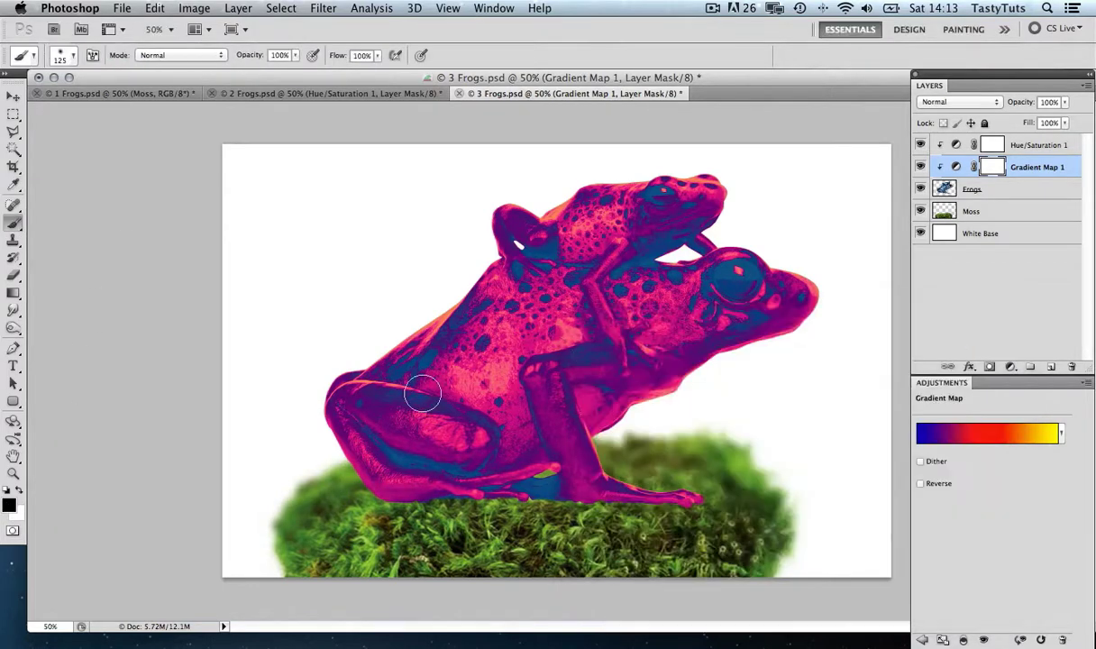
mouse_move(423, 387)
mouse_down()
mouse_move(330, 393)
mouse_move(351, 455)
mouse_move(421, 453)
mouse_move(452, 367)
mouse_move(421, 347)
mouse_move(451, 306)
mouse_move(518, 360)
mouse_move(513, 437)
mouse_move(617, 477)
mouse_move(631, 342)
mouse_move(739, 288)
mouse_move(532, 433)
mouse_up()
- Refine the Gradient Map's mask with black brush strokes around the small frog, changing the brush tip, so only the small frog keeps the gradient
key(z)
drag(571, 282, 627, 243)
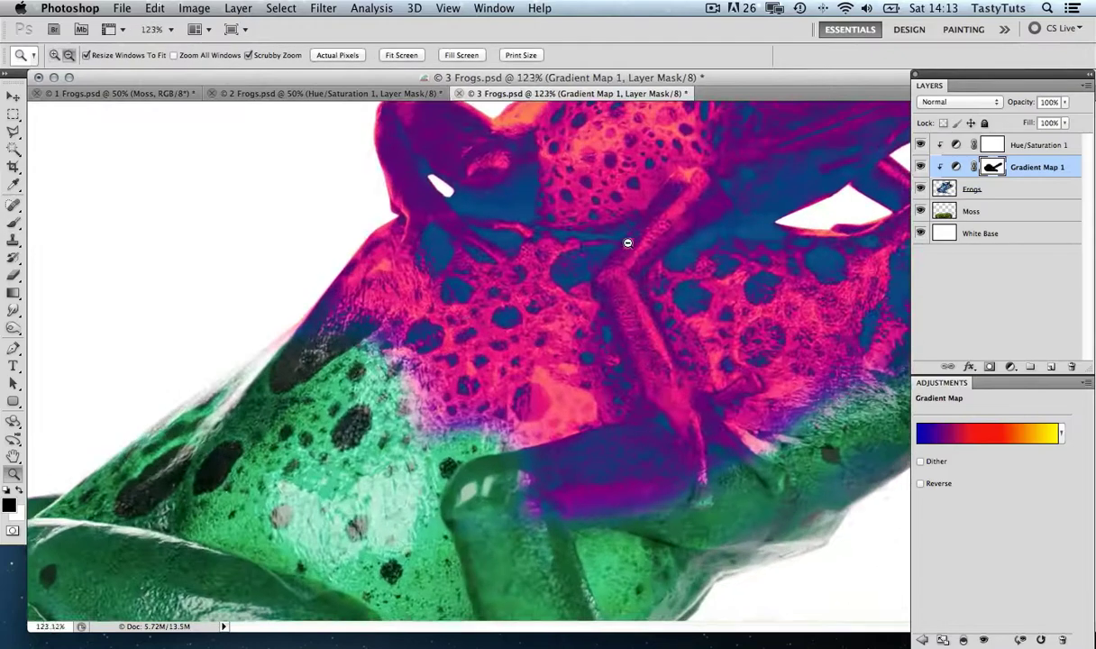
key(b)
mouse_move(415, 378)
mouse_down()
mouse_move(318, 318)
mouse_move(487, 342)
mouse_up()
scroll(549, 455, up, 5)
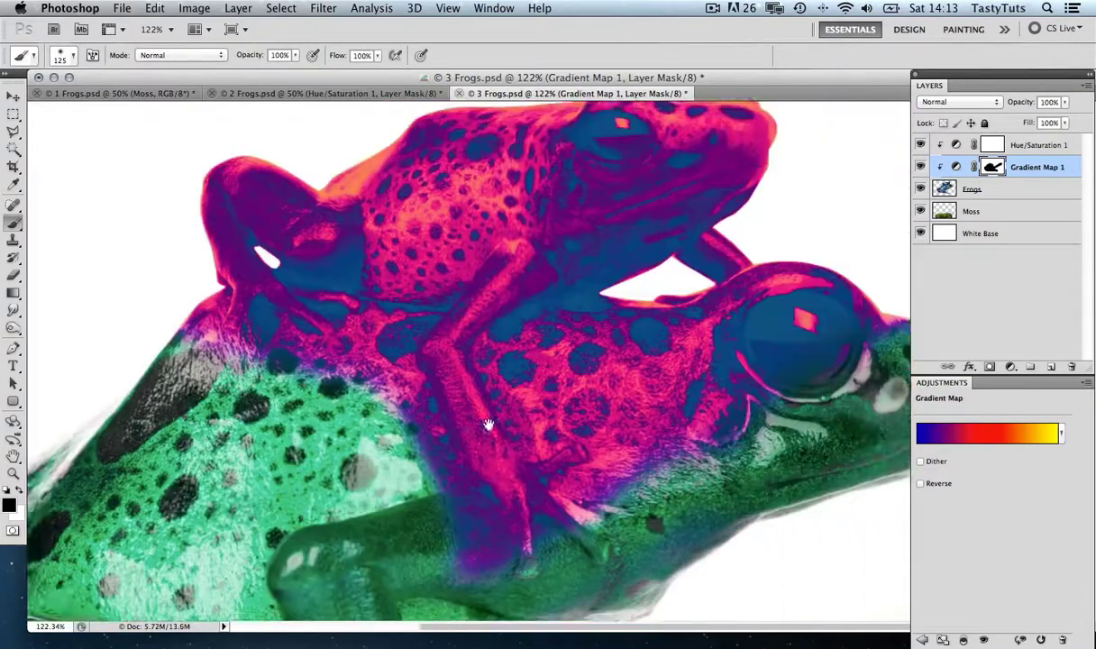
click(73, 55)
double_click(60, 162)
mouse_move(549, 320)
mouse_down()
mouse_move(721, 275)
mouse_move(773, 281)
mouse_move(784, 356)
mouse_up()
scroll(775, 360, right, 3)
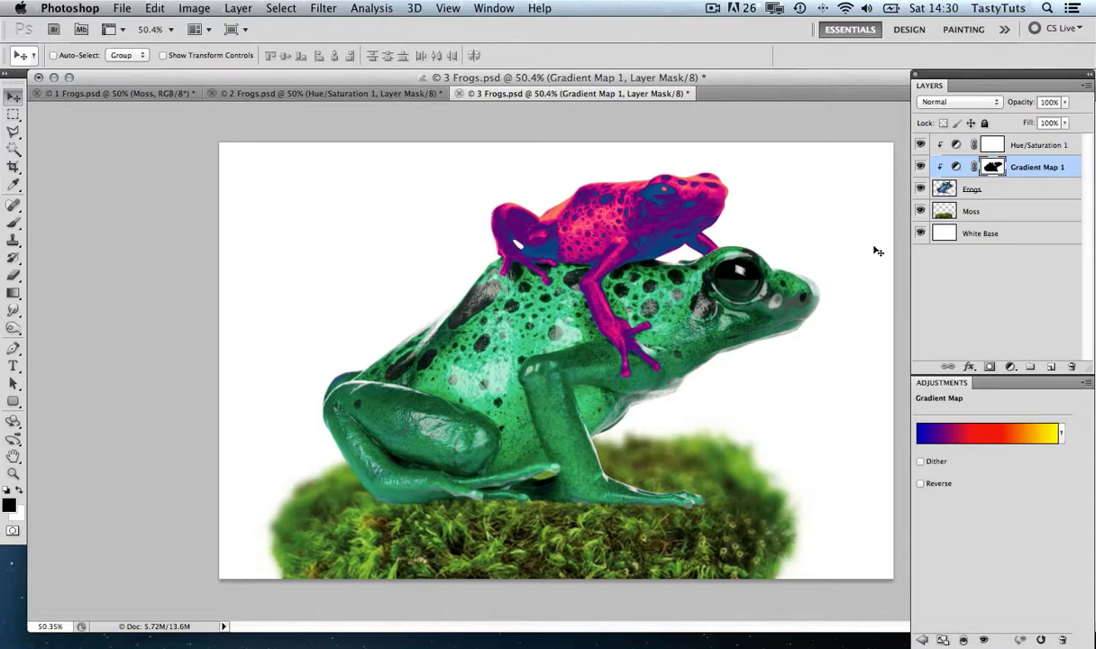
- Add a Black & White adjustment layer directly above the Frogs layer, inside the clipped group
click(1012, 189)
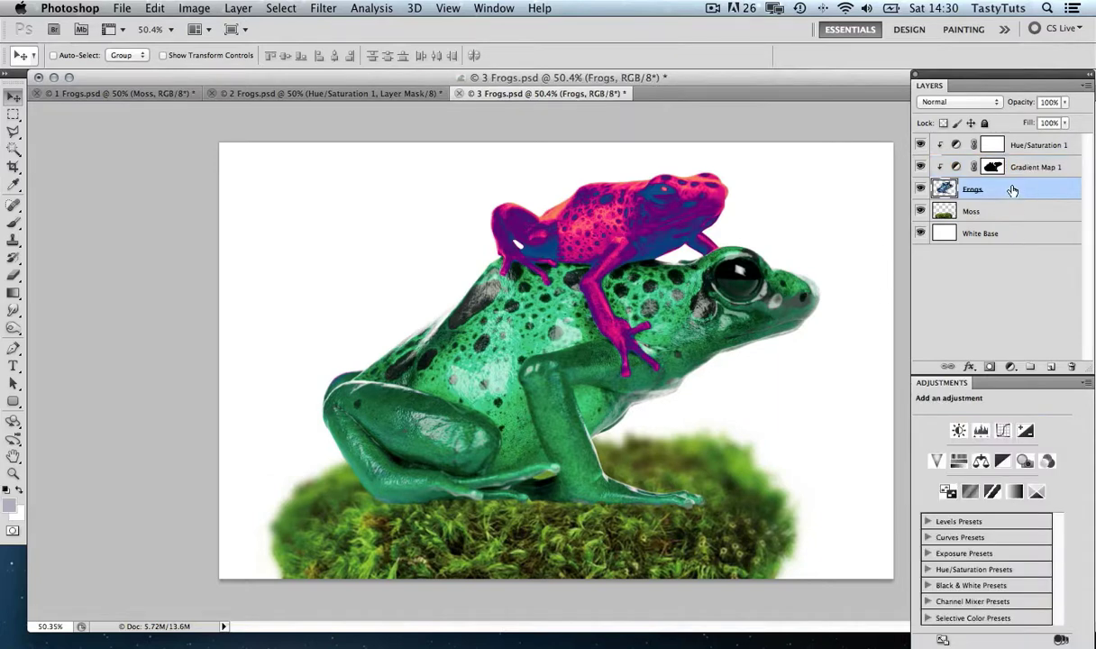
click(1010, 367)
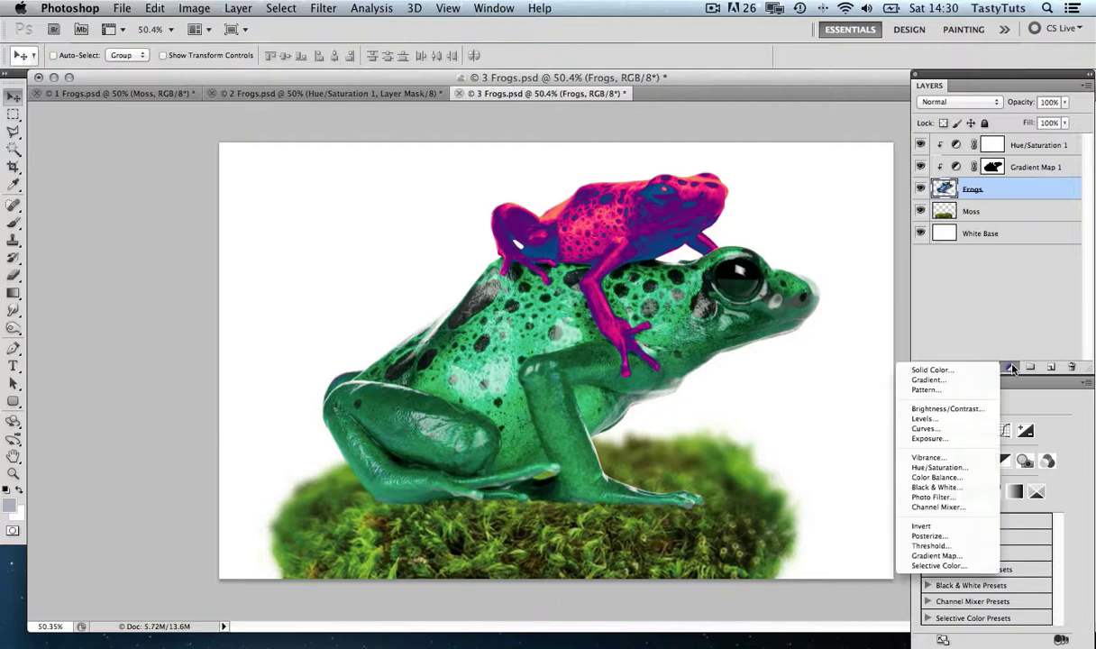
click(950, 488)
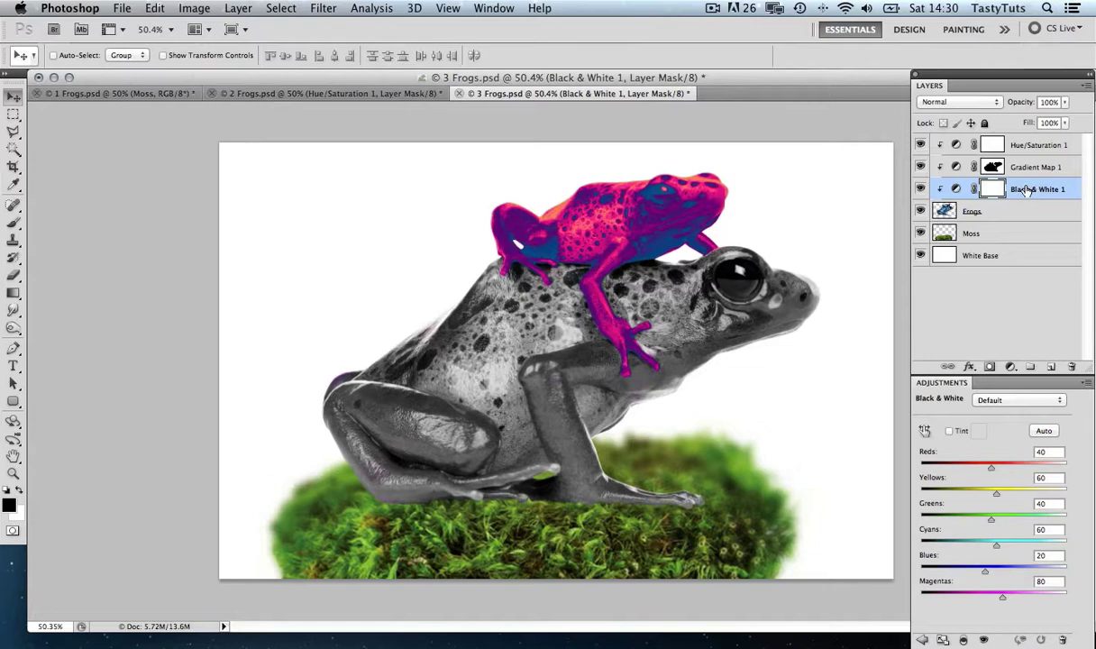
- Move the Black & White layer above the Gradient Map layer and set its blend mode to Overlay
drag(1026, 190, 1021, 160)
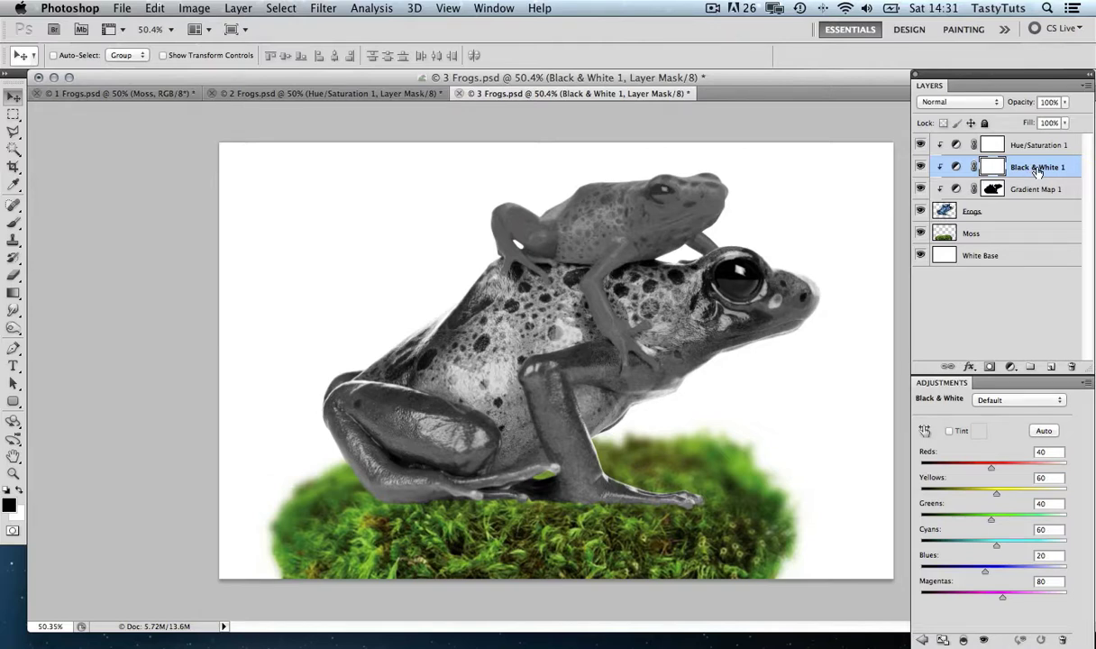
click(985, 105)
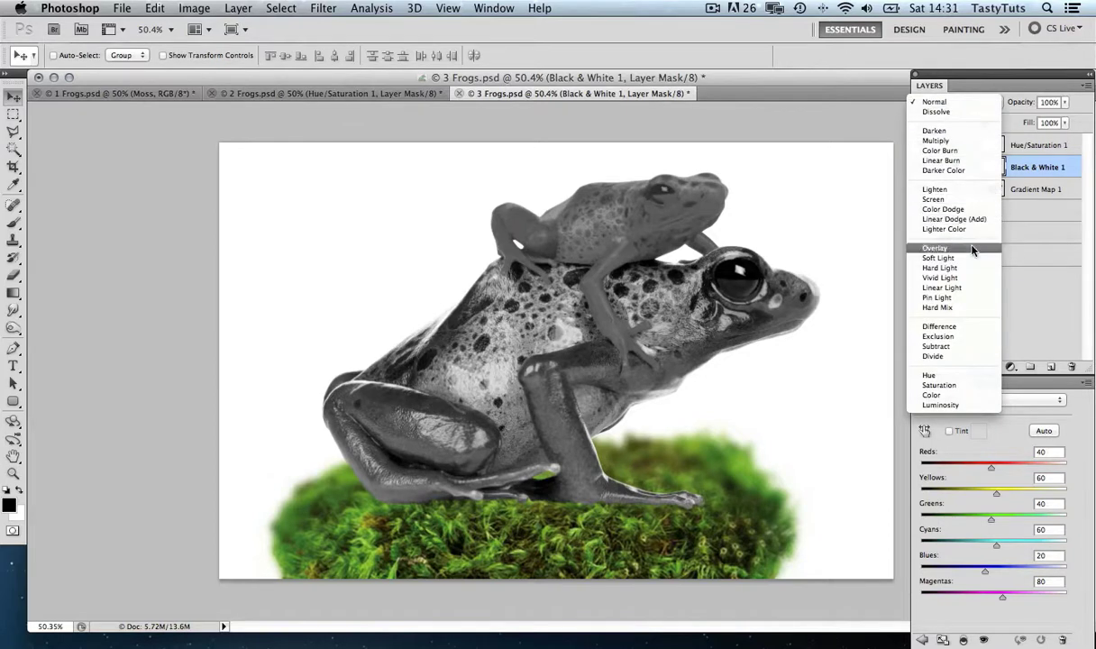
click(932, 248)
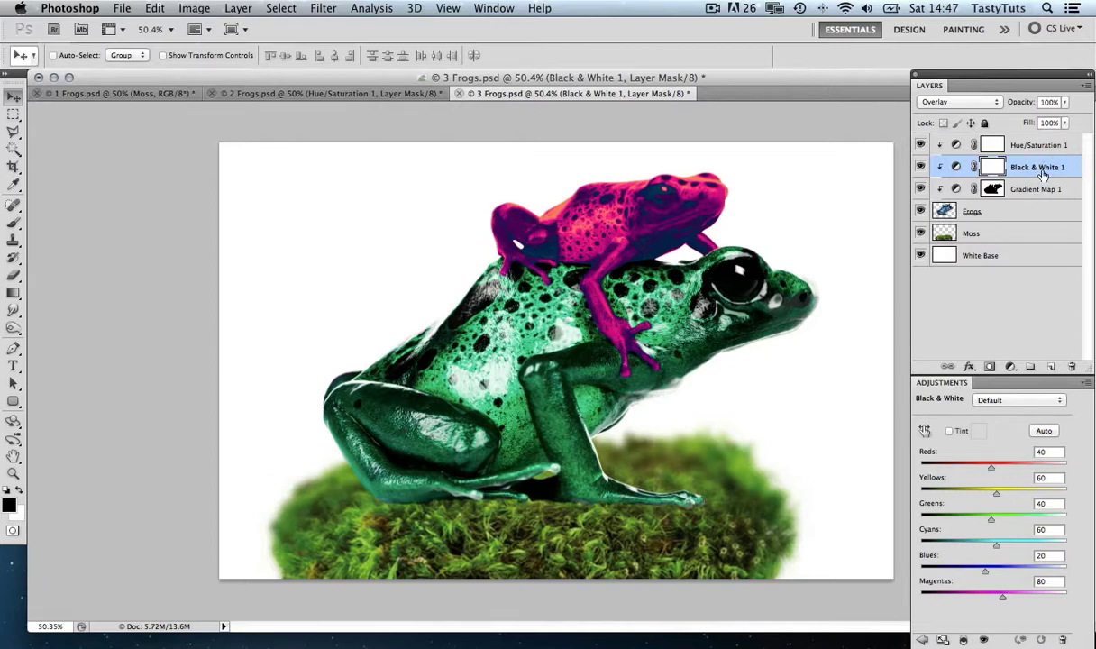
- Add an unclipped Levels adjustment above the Hue/Saturation layer, with the input shadows at 57 and the highlights at 190
click(1000, 212)
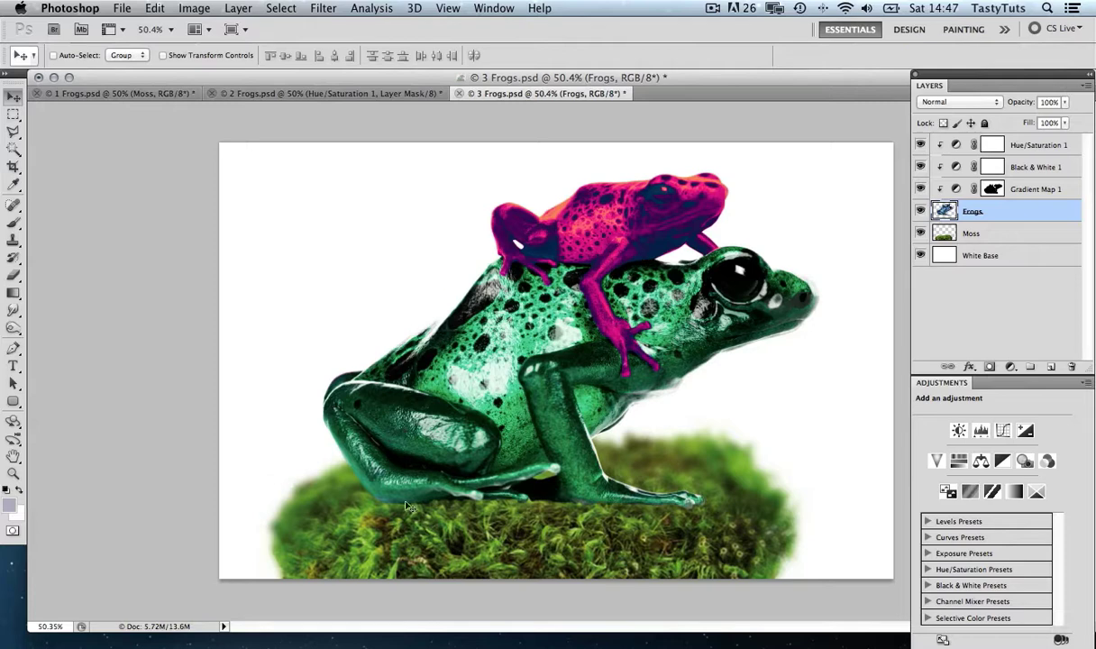
click(1023, 147)
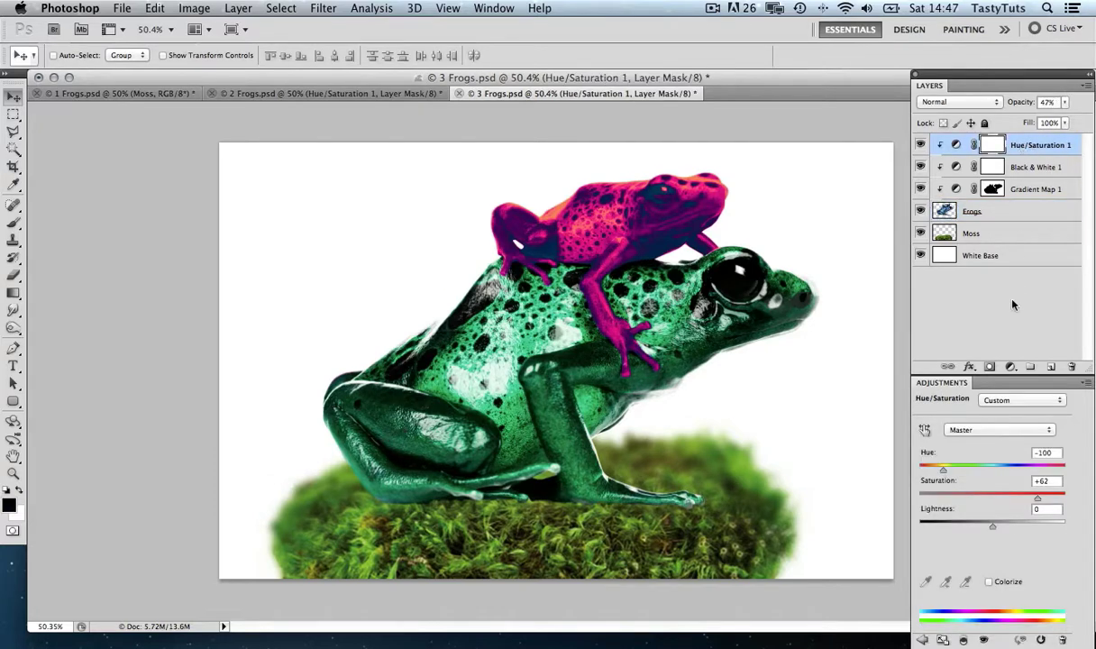
click(1010, 368)
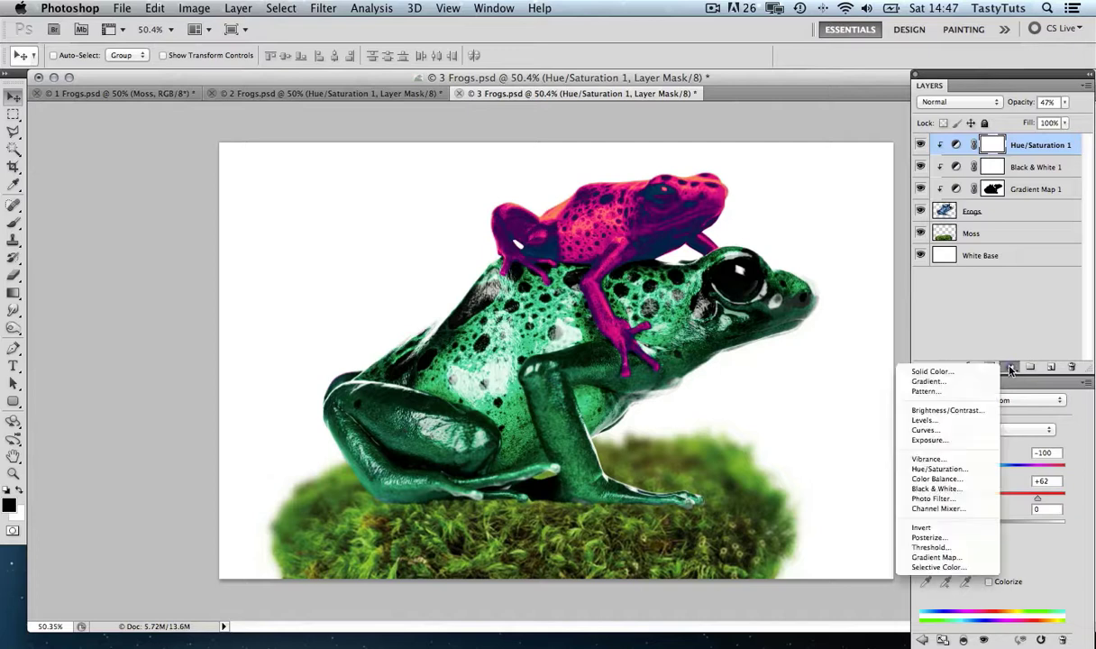
click(946, 423)
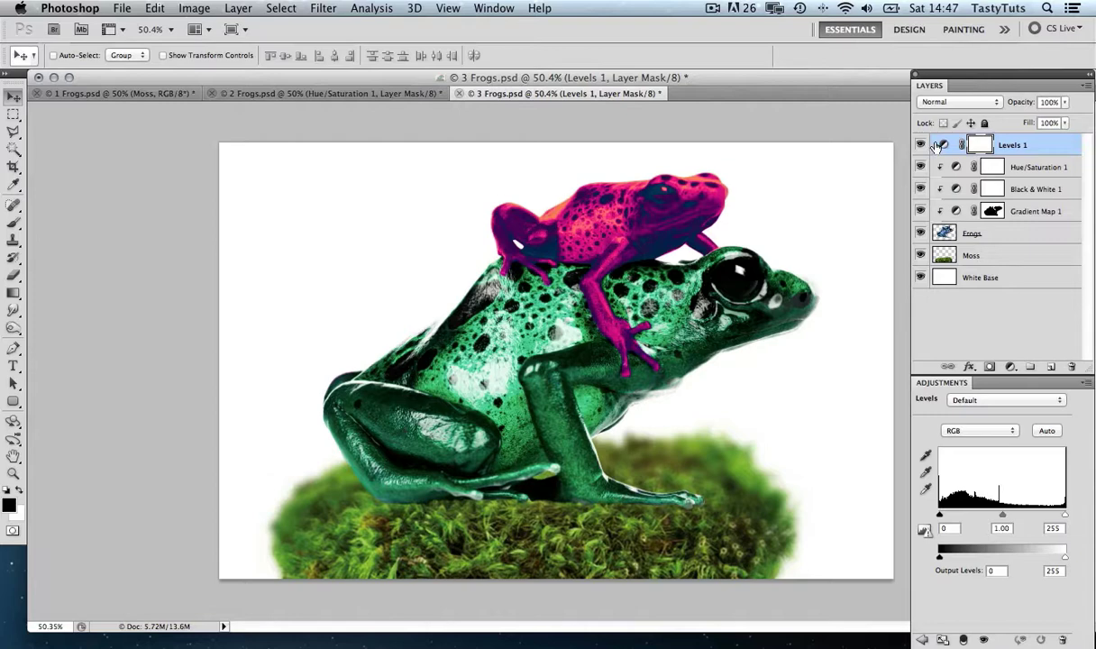
drag(941, 516, 989, 515)
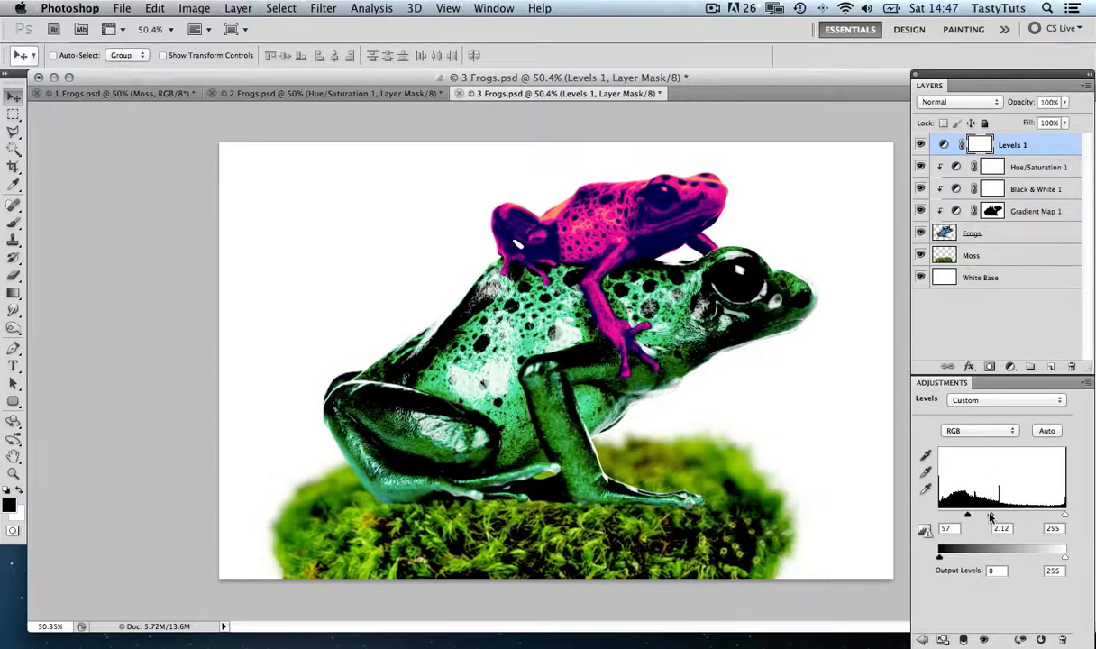
drag(1065, 516, 999, 515)
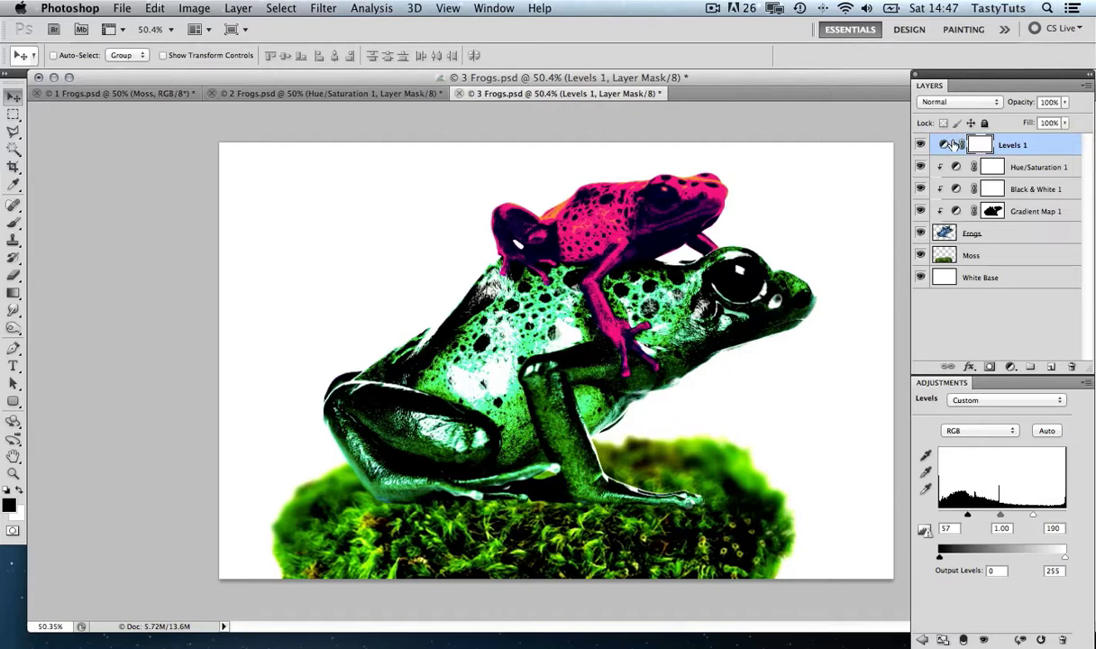
- Move the Levels layer between Frogs and Moss, and switch its visibility off and on to compare the moss, leaving it visible
drag(951, 140, 977, 241)
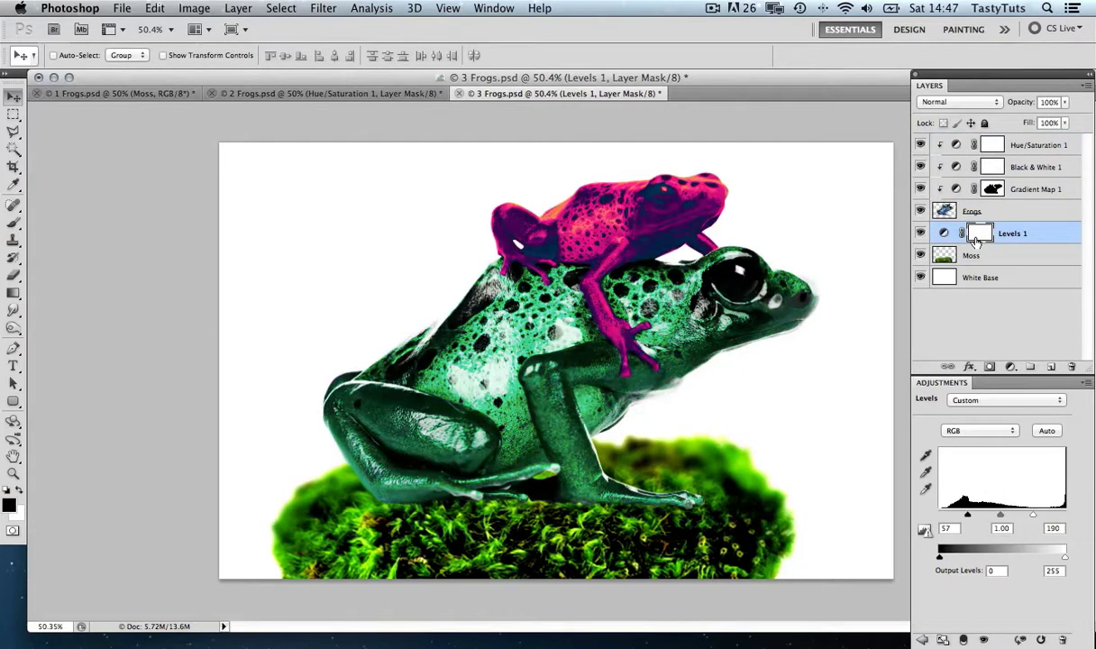
click(920, 233)
click(920, 233)
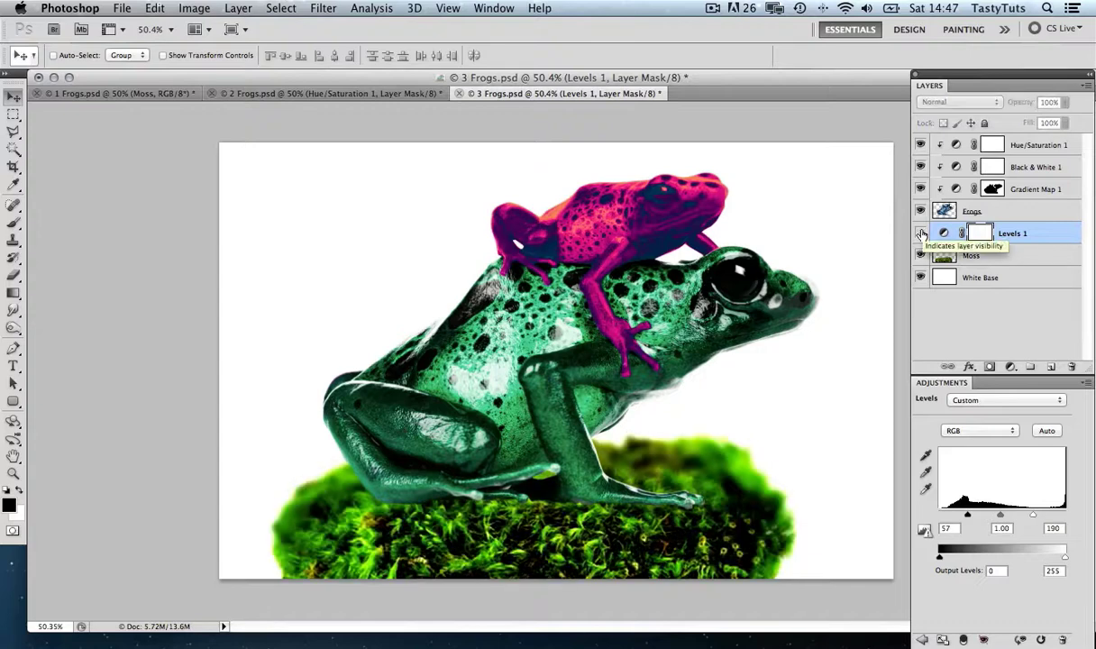
click(920, 234)
click(920, 233)
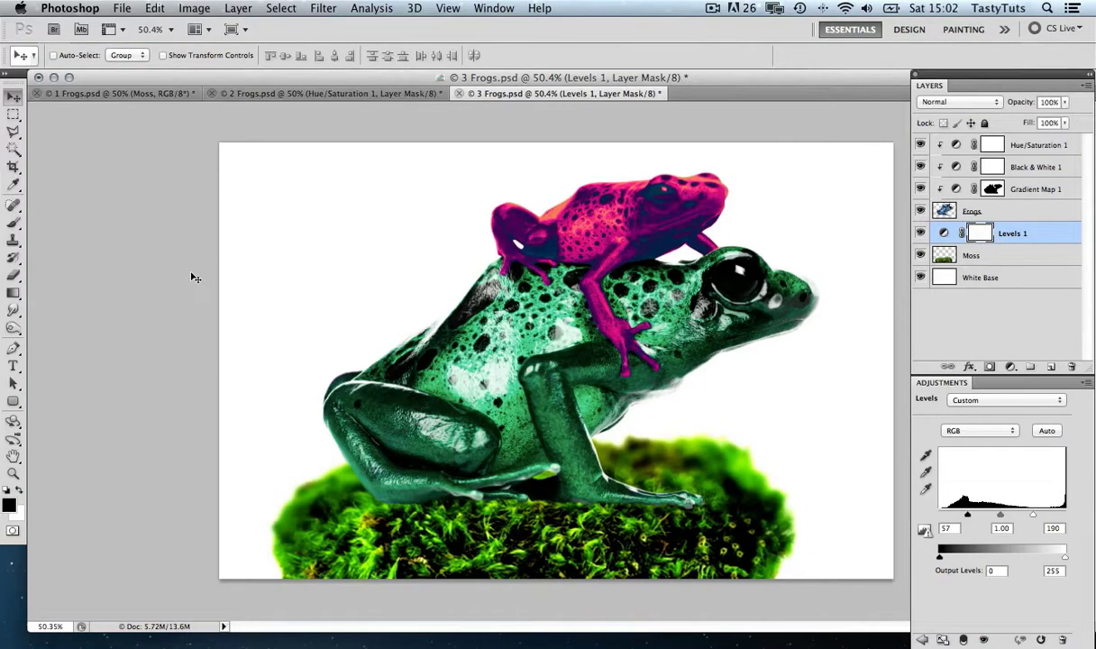